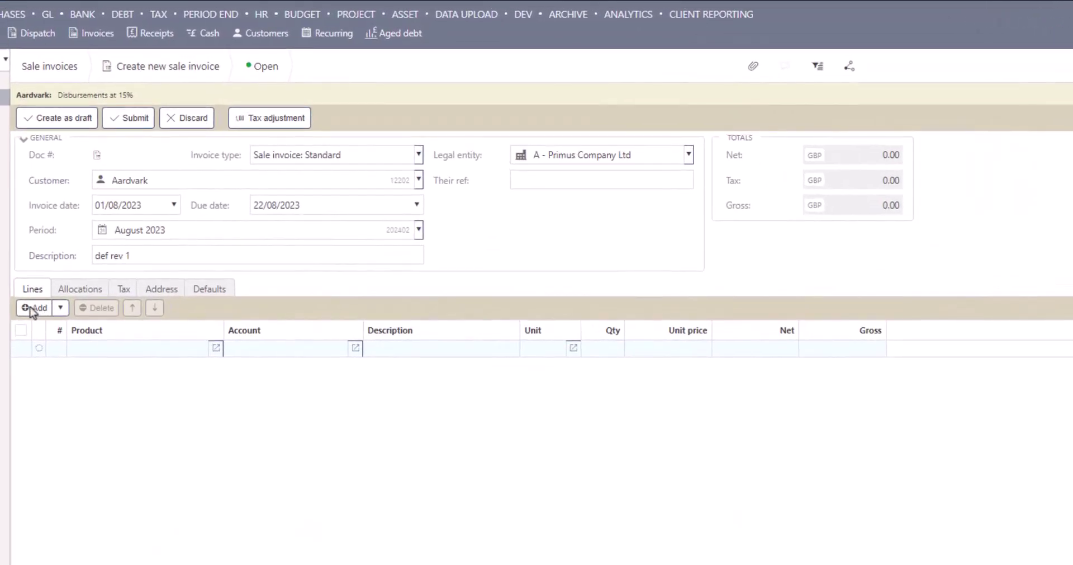
Step: Add a Subscription £100 pm invoice line deferred straight line over 12 months from 01/08/2023
{"action": "left_click", "coordinate": [34, 307]}
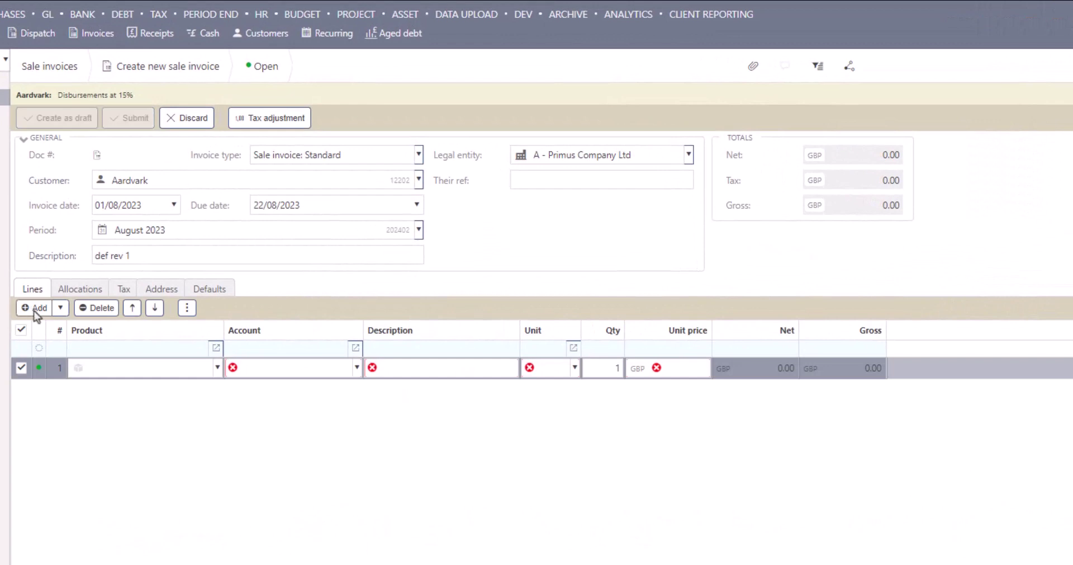
{"action": "left_click", "coordinate": [106, 371]}
{"action": "type", "text": "sub"}
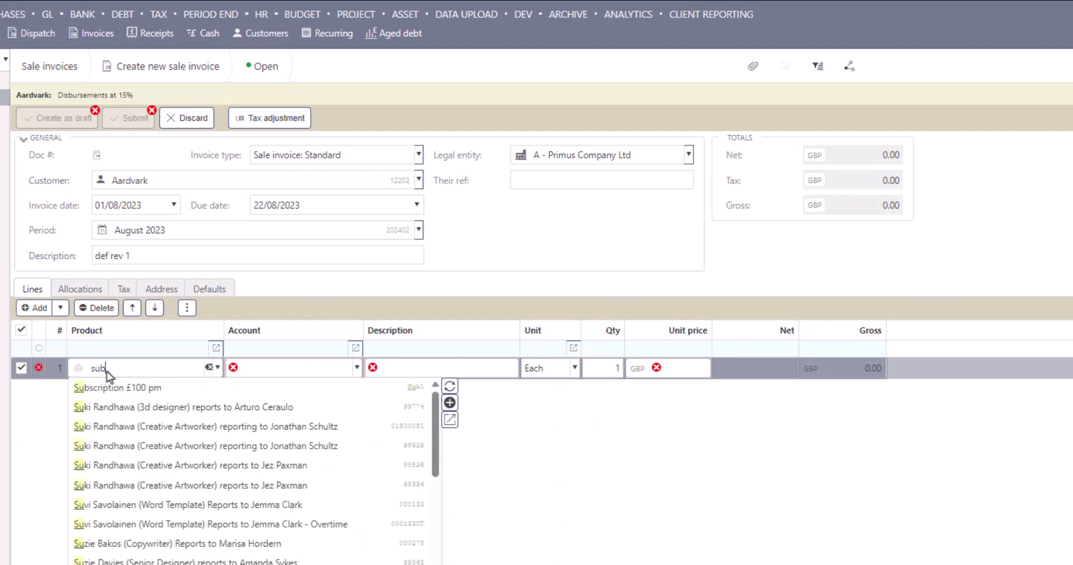
{"action": "left_click", "coordinate": [133, 389]}
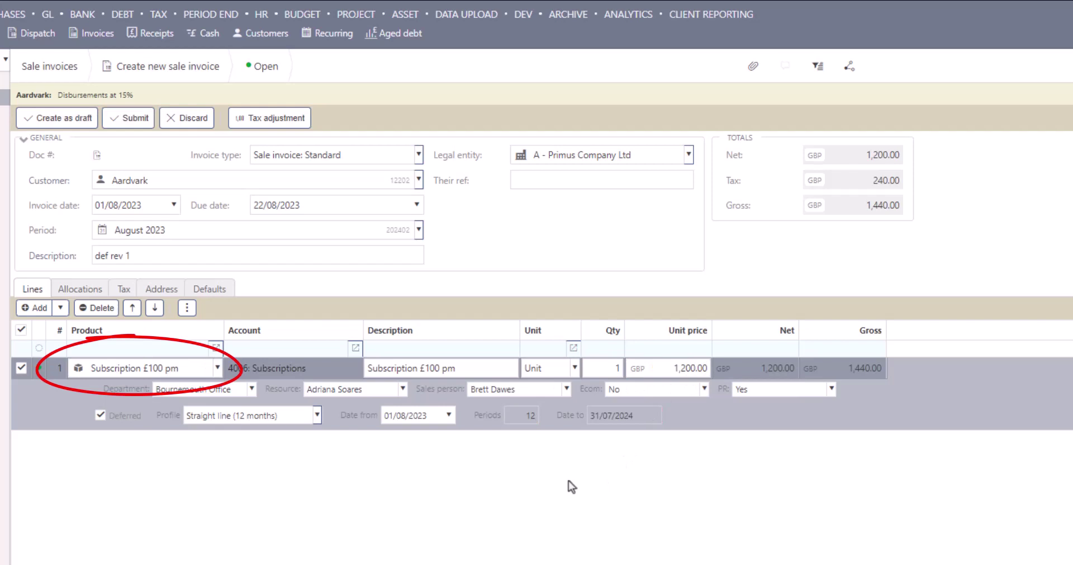
{"action": "left_click", "coordinate": [317, 415]}
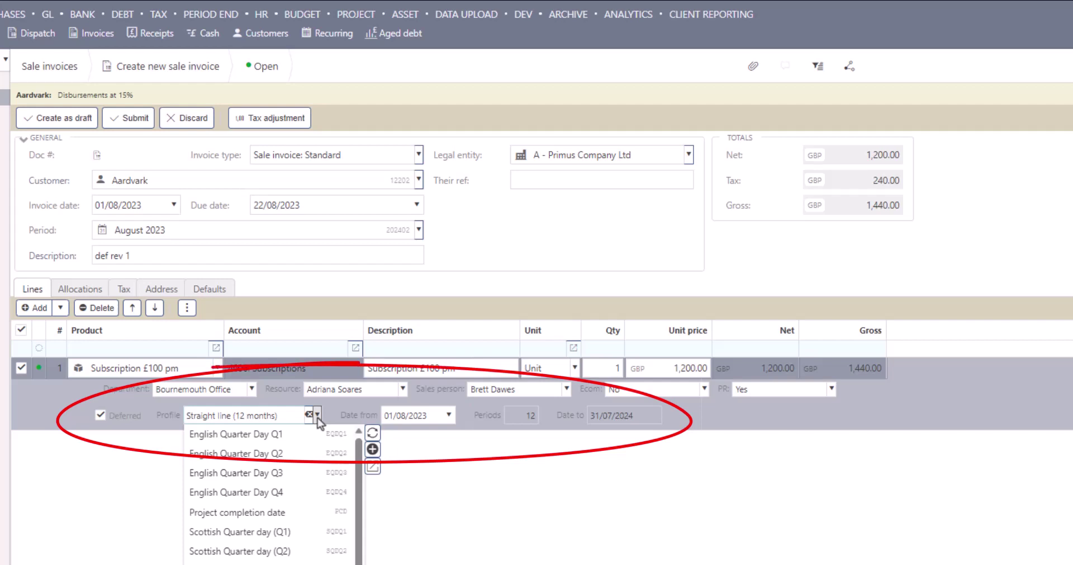
{"action": "left_click", "coordinate": [327, 414]}
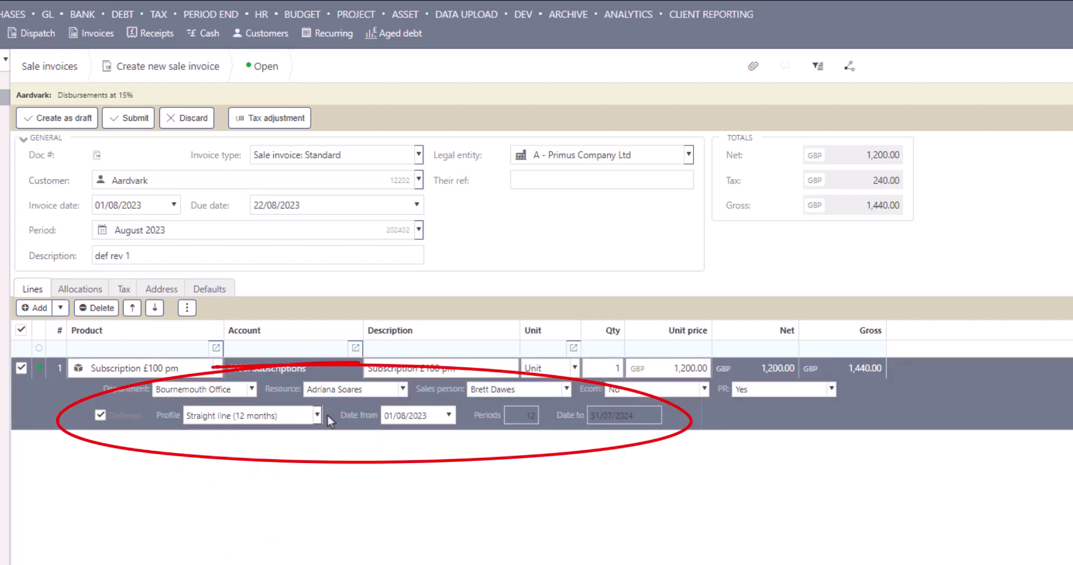
{"action": "left_click", "coordinate": [448, 416]}
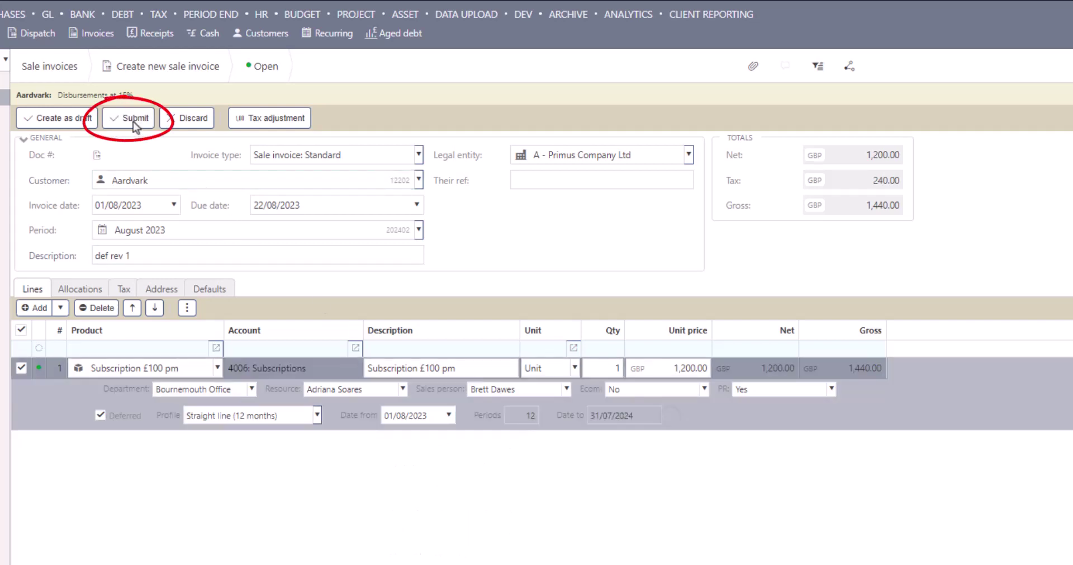
Step: Submit invoice SIN48191 and view its deferred schedule releasing 100.00 monthly from August 2023
{"action": "left_click", "coordinate": [133, 119]}
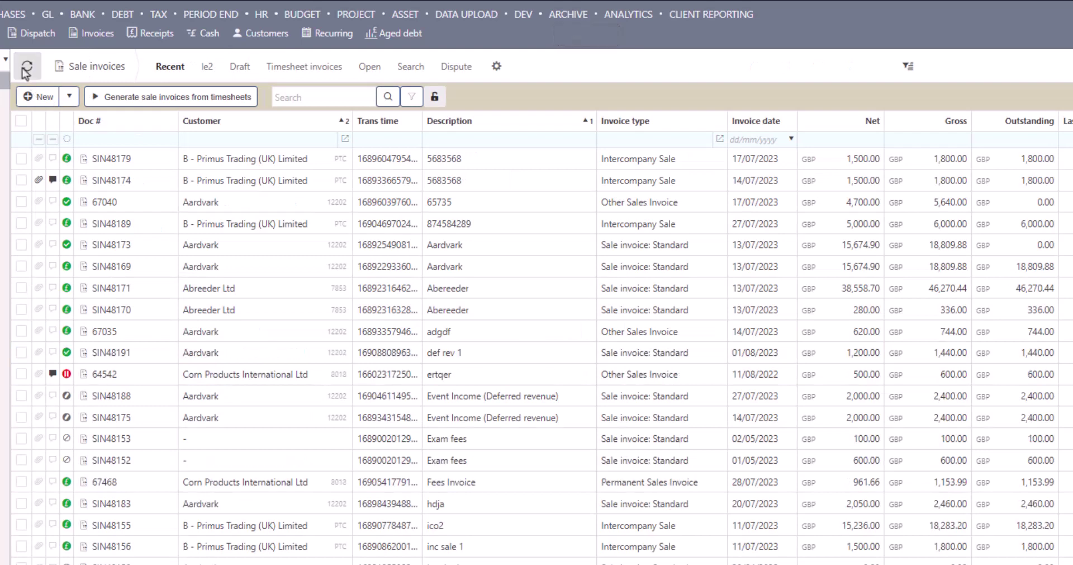
{"action": "left_click", "coordinate": [213, 353]}
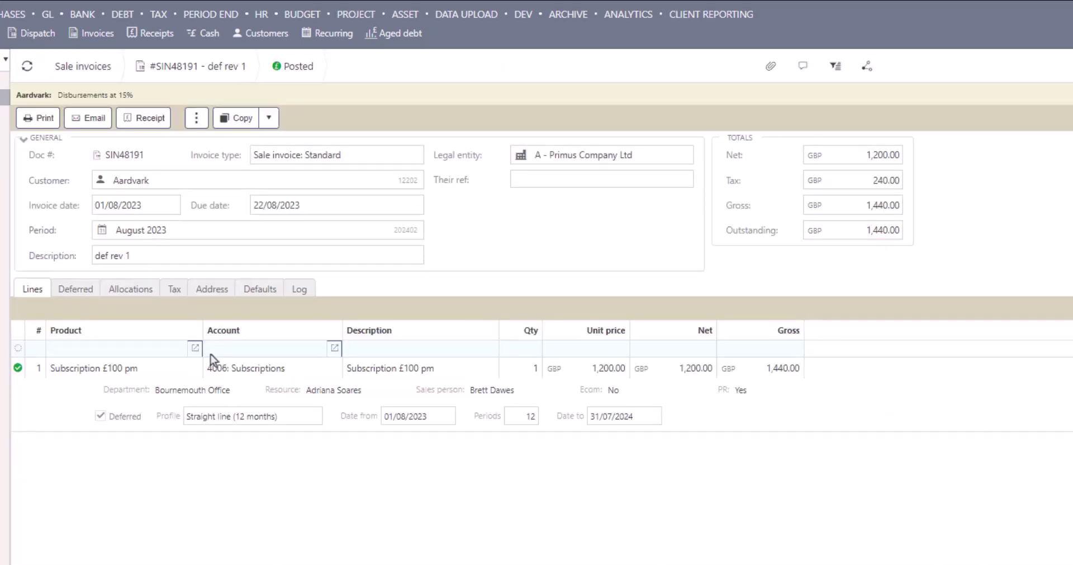
{"action": "left_click", "coordinate": [79, 290]}
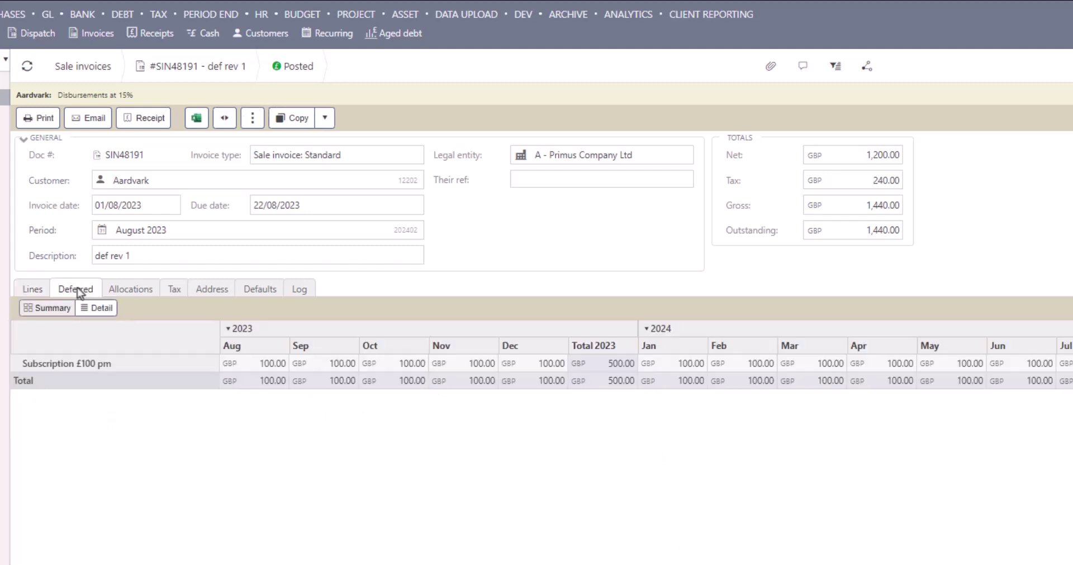
Step: Switch SIN48191's deferred schedule to the line-by-line Detail view and review it
{"action": "left_click", "coordinate": [100, 308]}
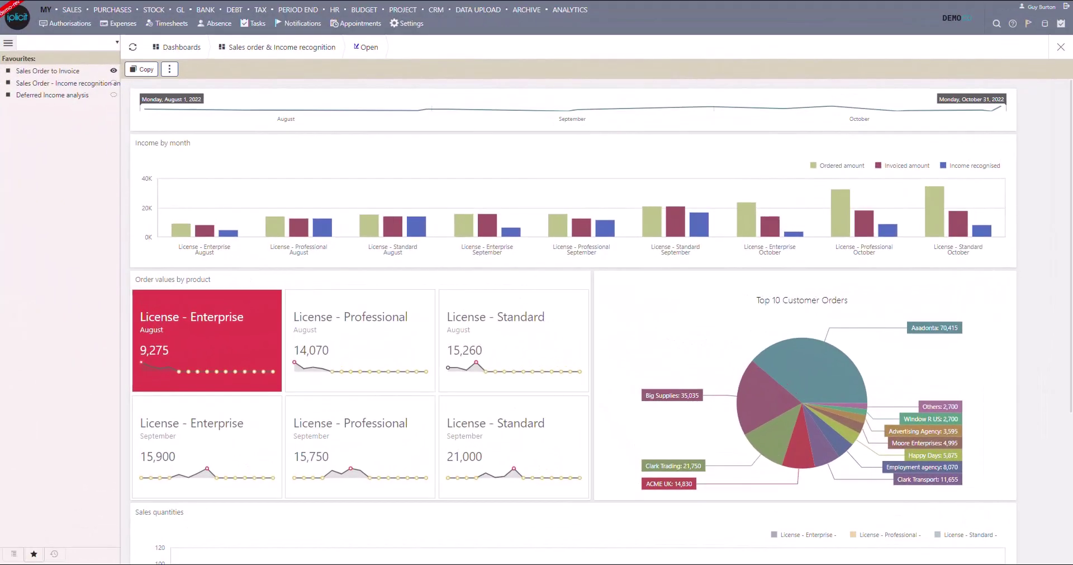
{"action": "scroll", "coordinate": [1028, 146], "scroll_direction": "down", "scroll_amount": 4}
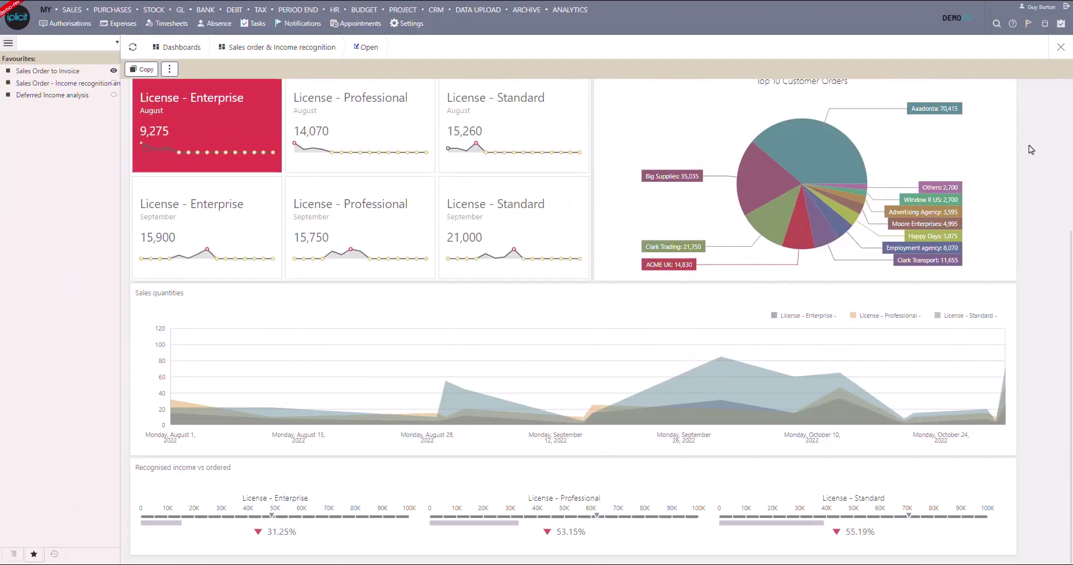
{"action": "scroll", "coordinate": [1029, 146], "scroll_direction": "up", "scroll_amount": 3}
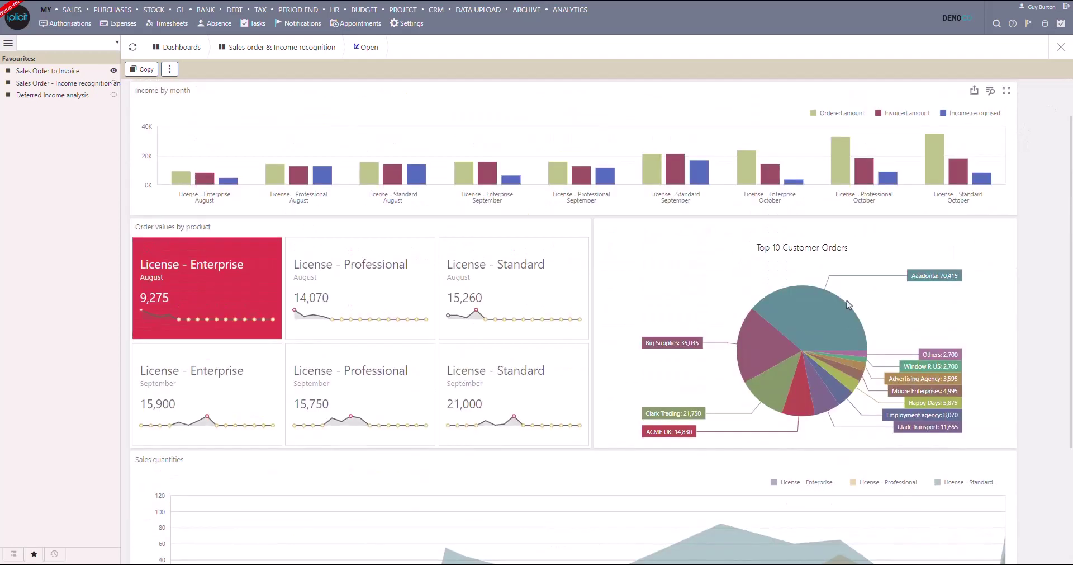
{"action": "mouse_move", "coordinate": [812, 324]}
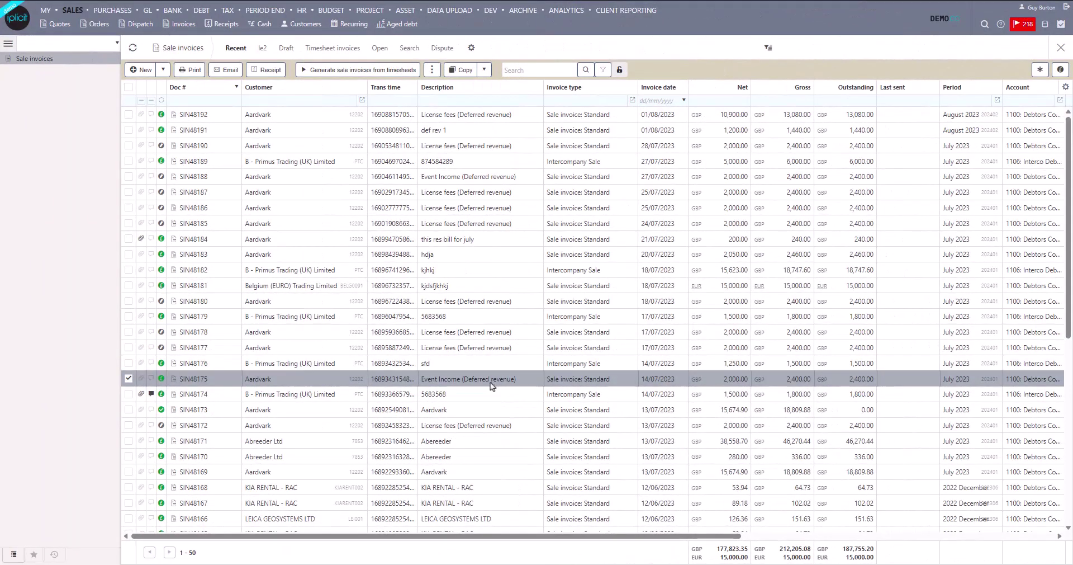
Step: Open Event Income invoice SIN48175 and its deferred release DEF000169 from the detailed schedule
{"action": "double_click", "coordinate": [490, 383]}
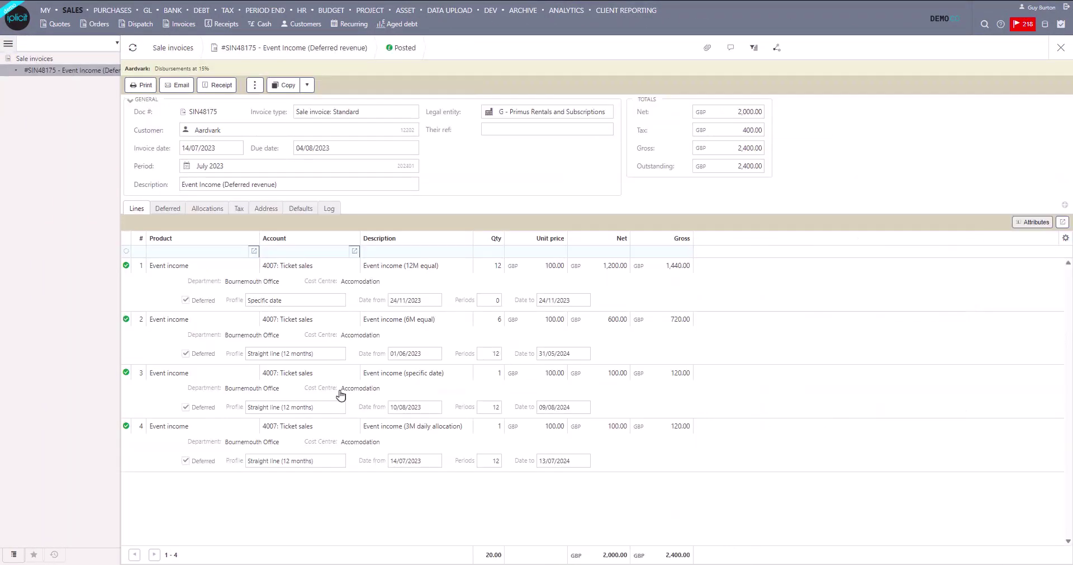
{"action": "left_click", "coordinate": [169, 210]}
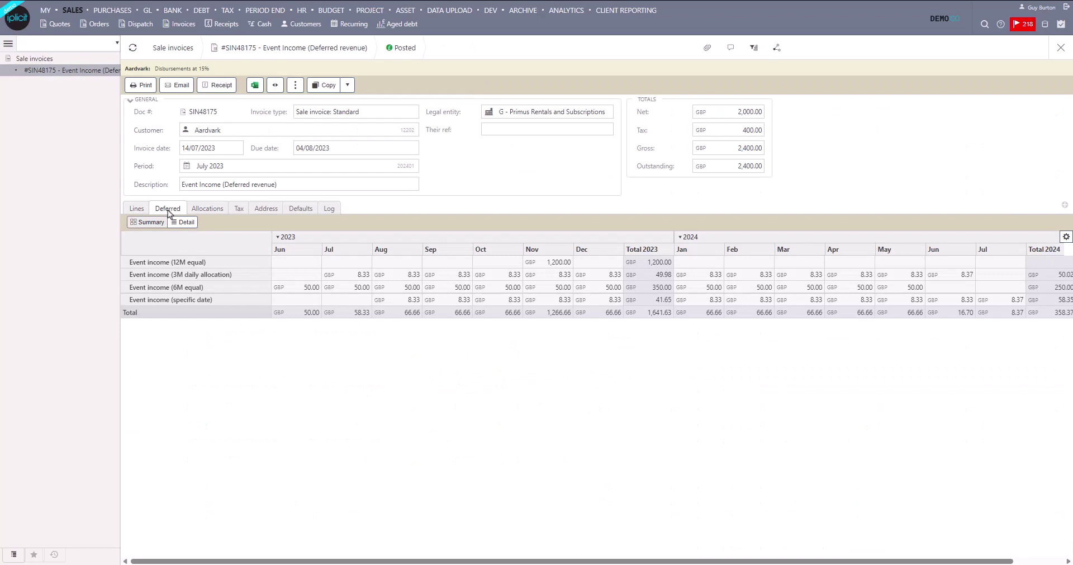
{"action": "left_click", "coordinate": [186, 223]}
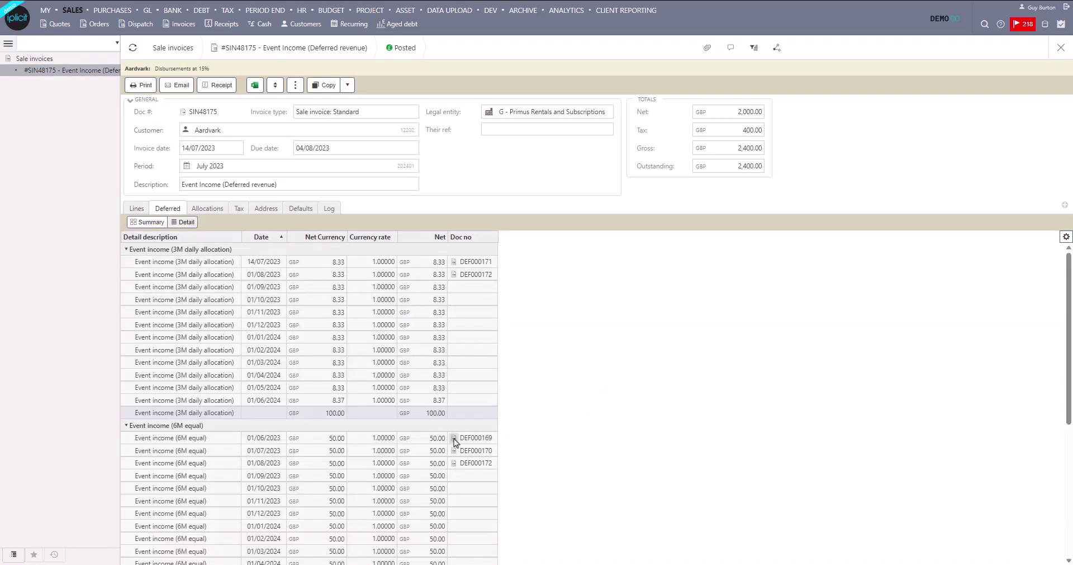
{"action": "left_click", "coordinate": [454, 439]}
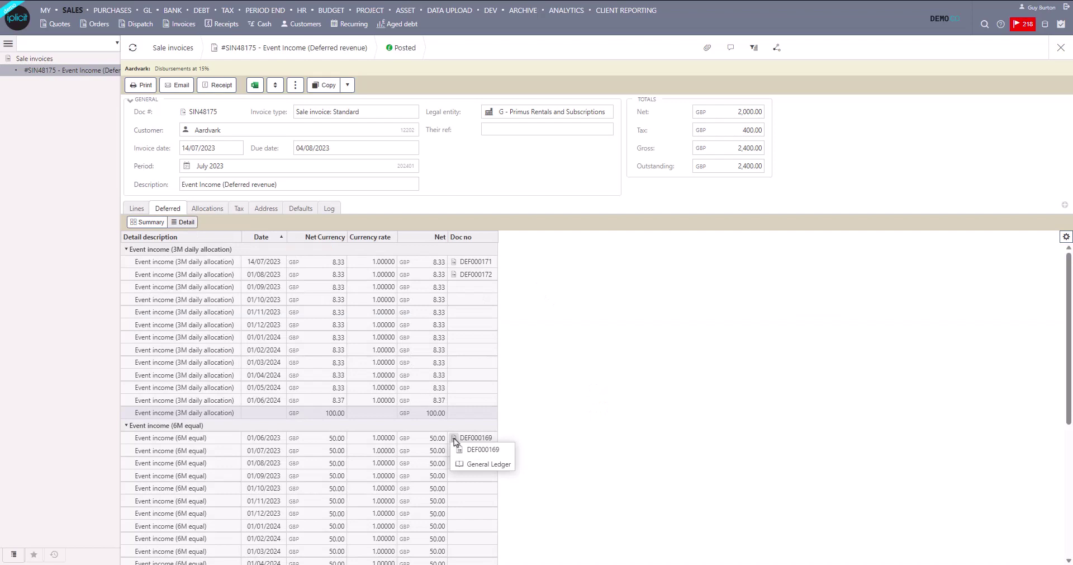
{"action": "left_click", "coordinate": [492, 447]}
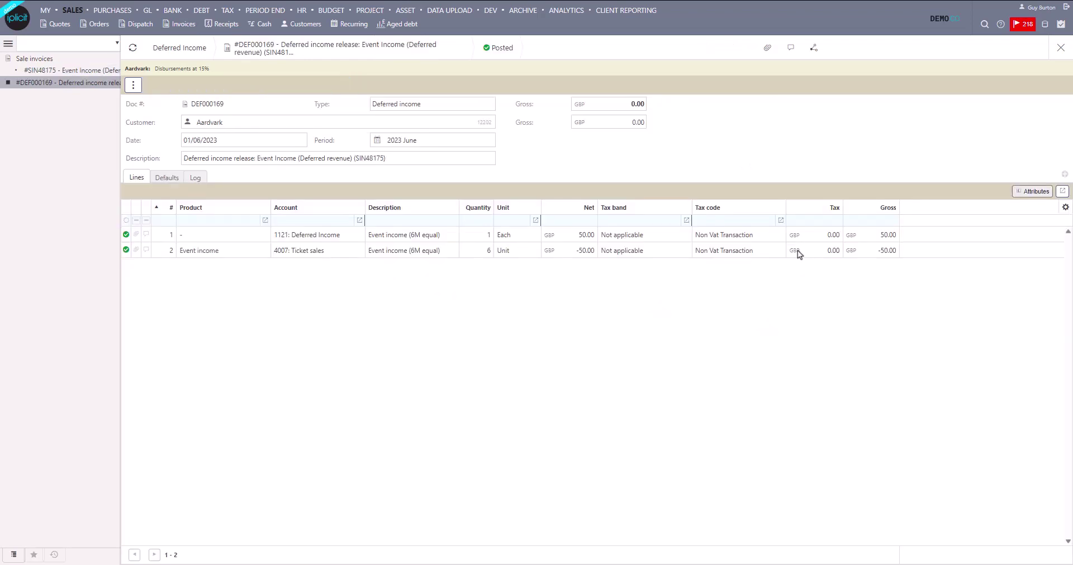
Step: Show the documents linked to deferred income release DEF000169
{"action": "left_click", "coordinate": [816, 49]}
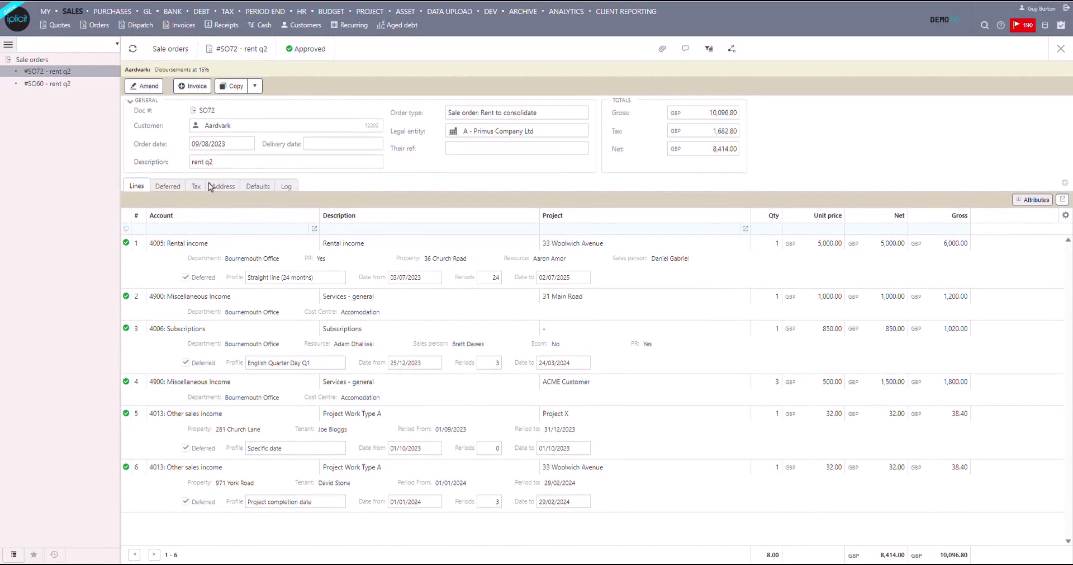
Step: Show sale order SO72's deferred schedule in the detailed listing
{"action": "left_click", "coordinate": [167, 186]}
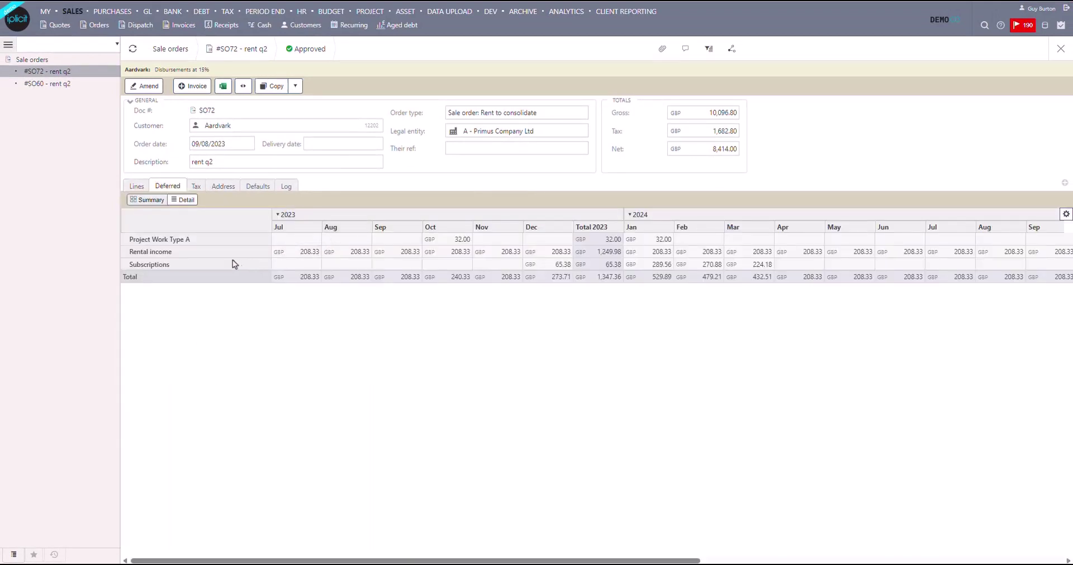
{"action": "left_click", "coordinate": [187, 200]}
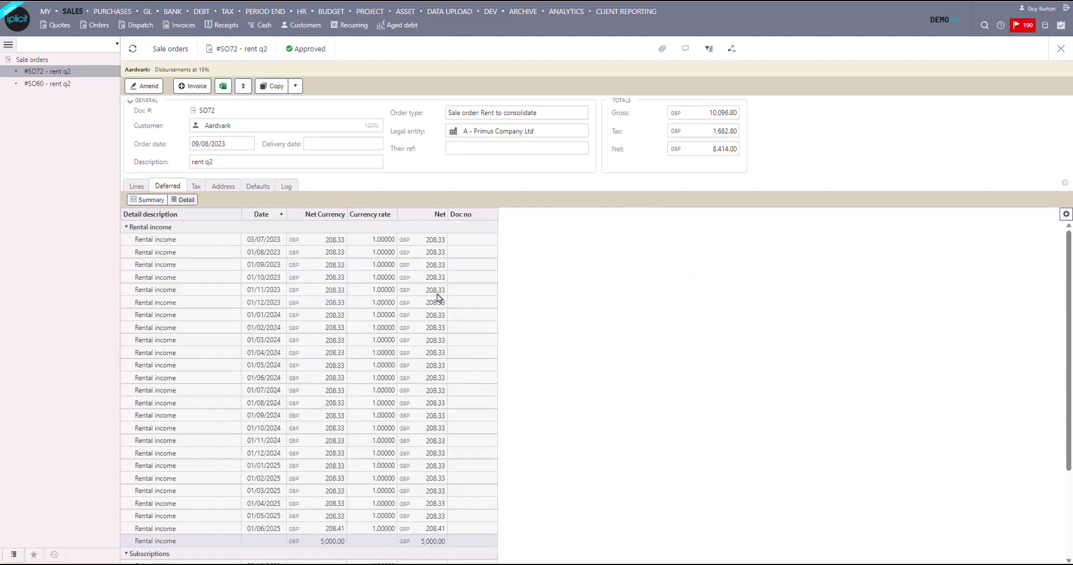
{"action": "scroll", "coordinate": [438, 298], "scroll_direction": "down", "scroll_amount": 4}
{"action": "scroll", "coordinate": [235, 268], "scroll_direction": "up", "scroll_amount": 4}
Step: Collapse the Rental income, Subscriptions and Project Work Type A groups, then re-expand Rental income
{"action": "left_click", "coordinate": [127, 228]}
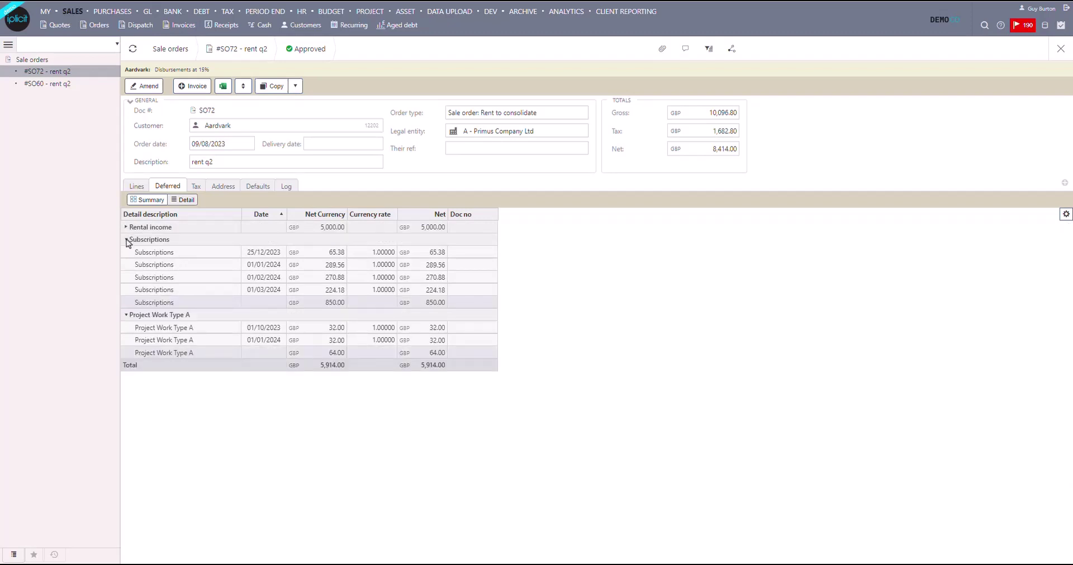
{"action": "left_click", "coordinate": [127, 240]}
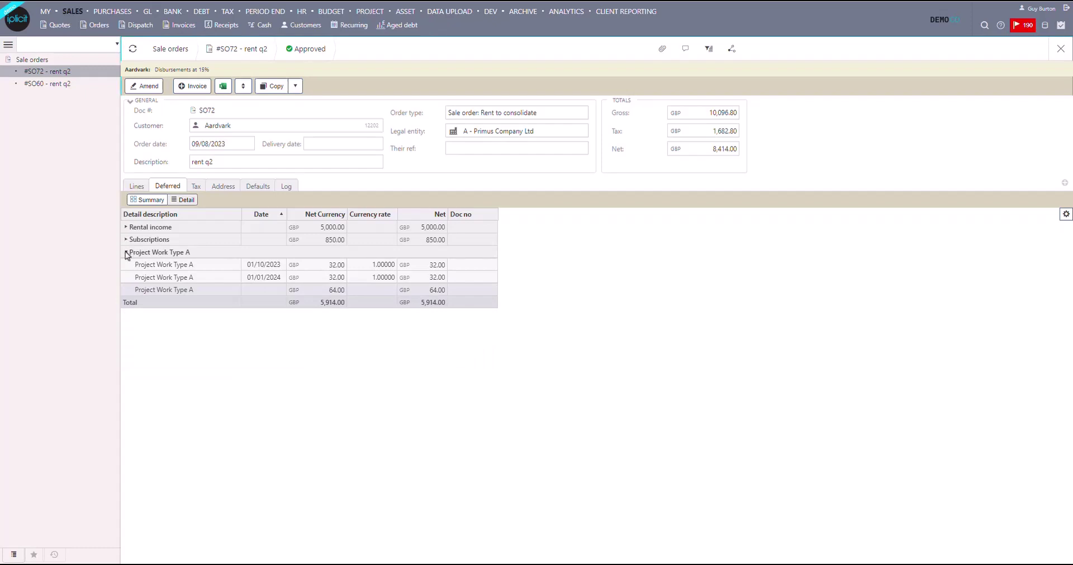
{"action": "left_click", "coordinate": [127, 253]}
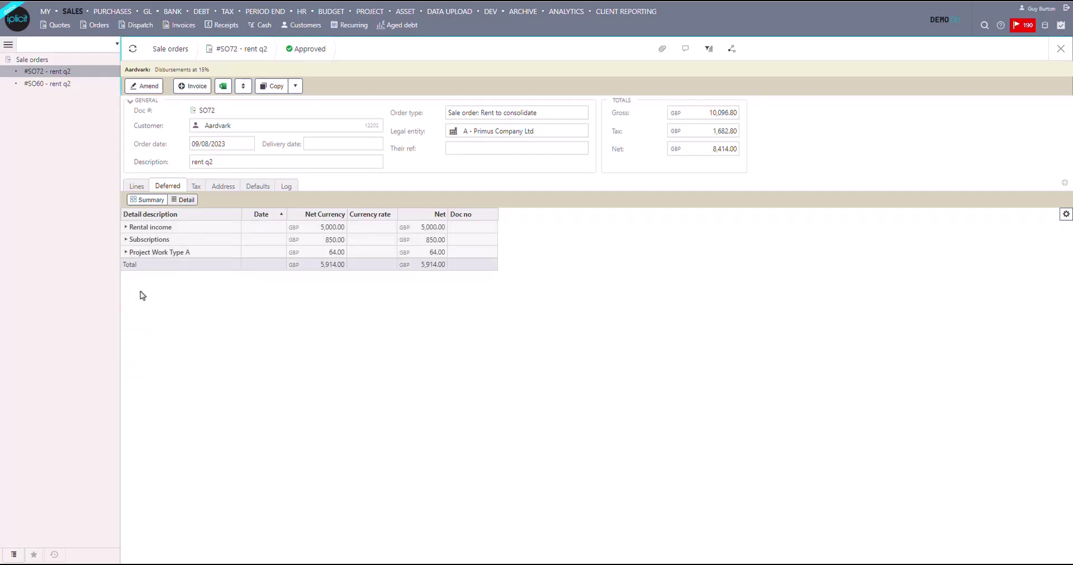
{"action": "left_click", "coordinate": [133, 228]}
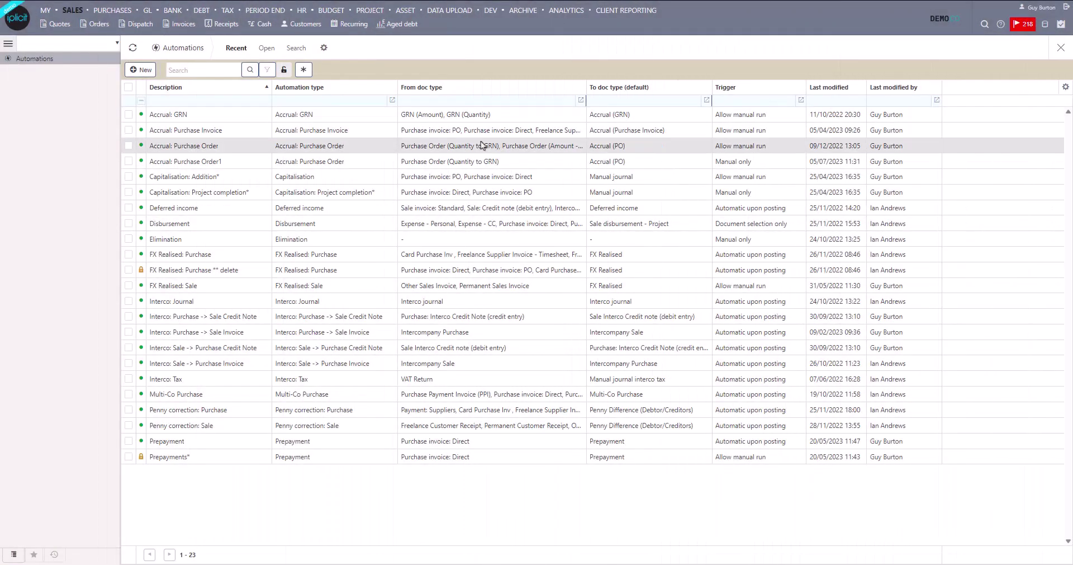
{"action": "left_click", "coordinate": [464, 192]}
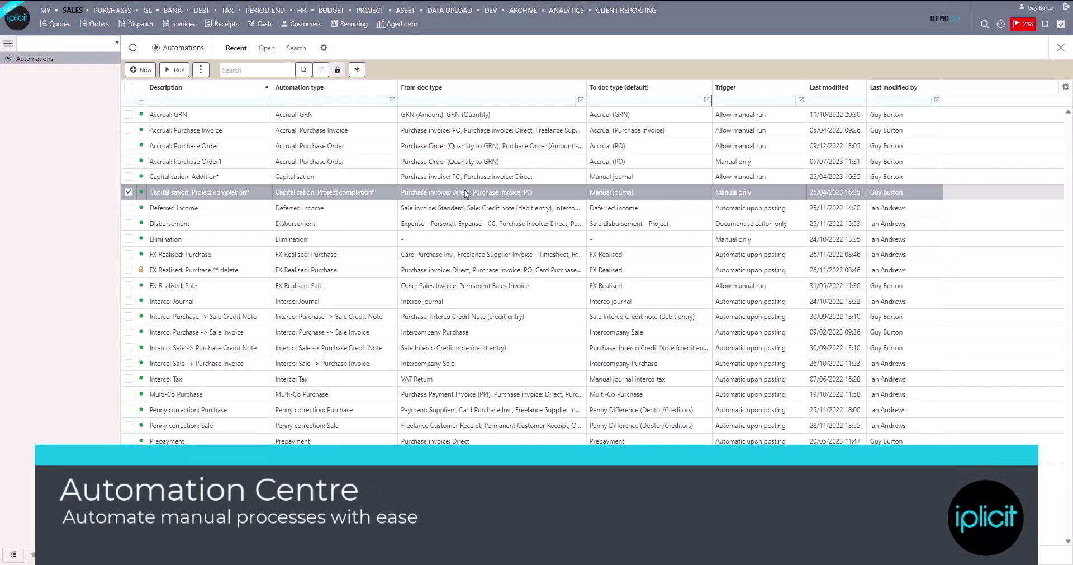
{"action": "left_click", "coordinate": [464, 223]}
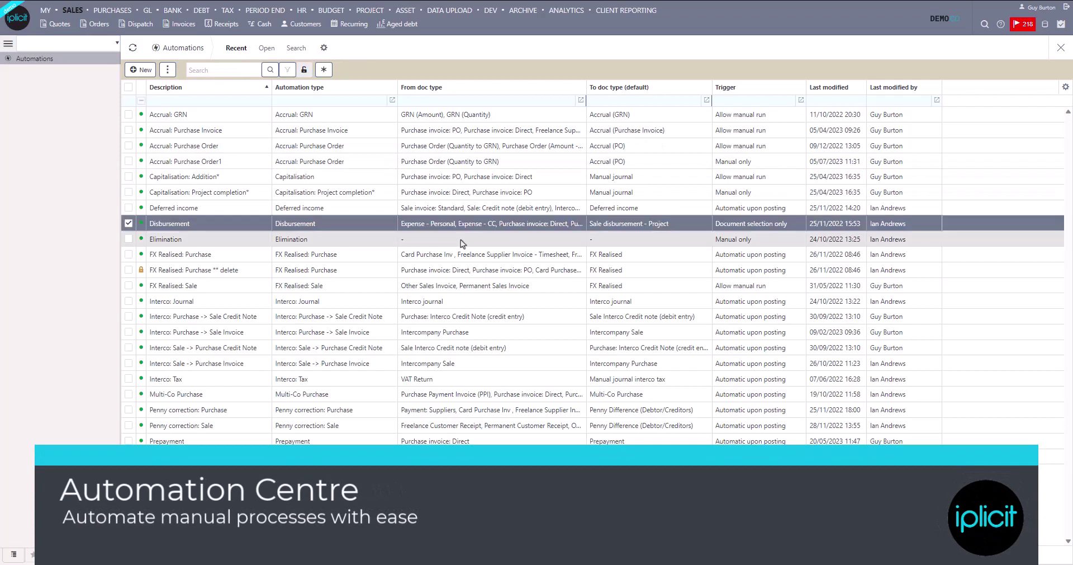
{"action": "left_click", "coordinate": [459, 256]}
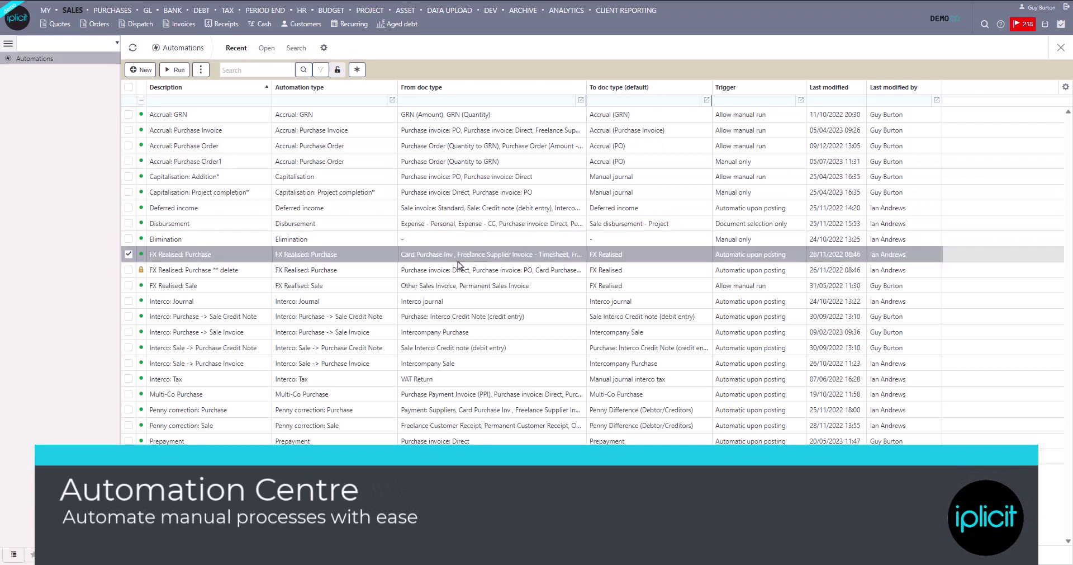
{"action": "left_click", "coordinate": [445, 348]}
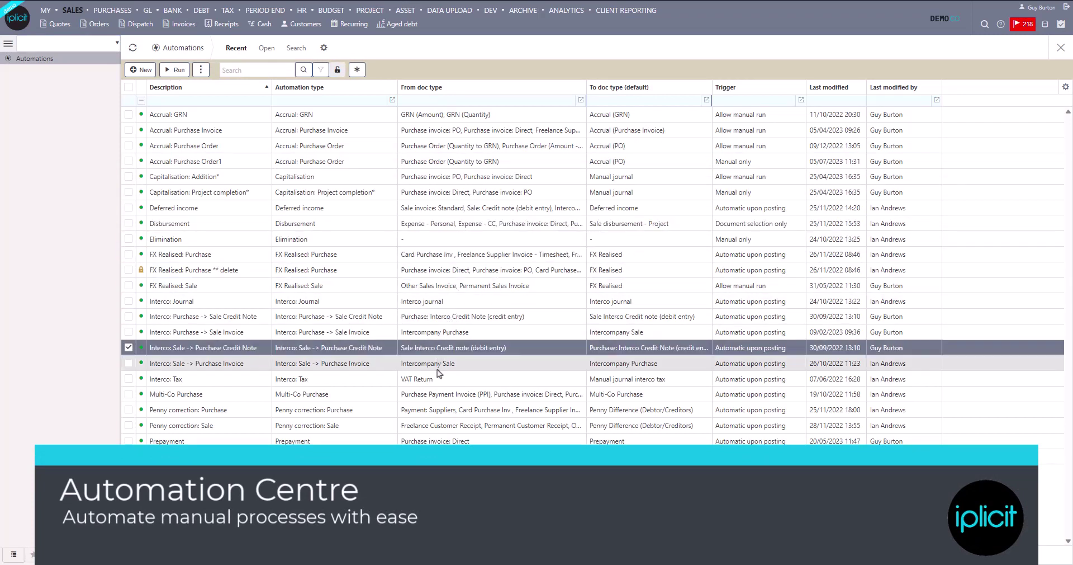
{"action": "left_click", "coordinate": [445, 441]}
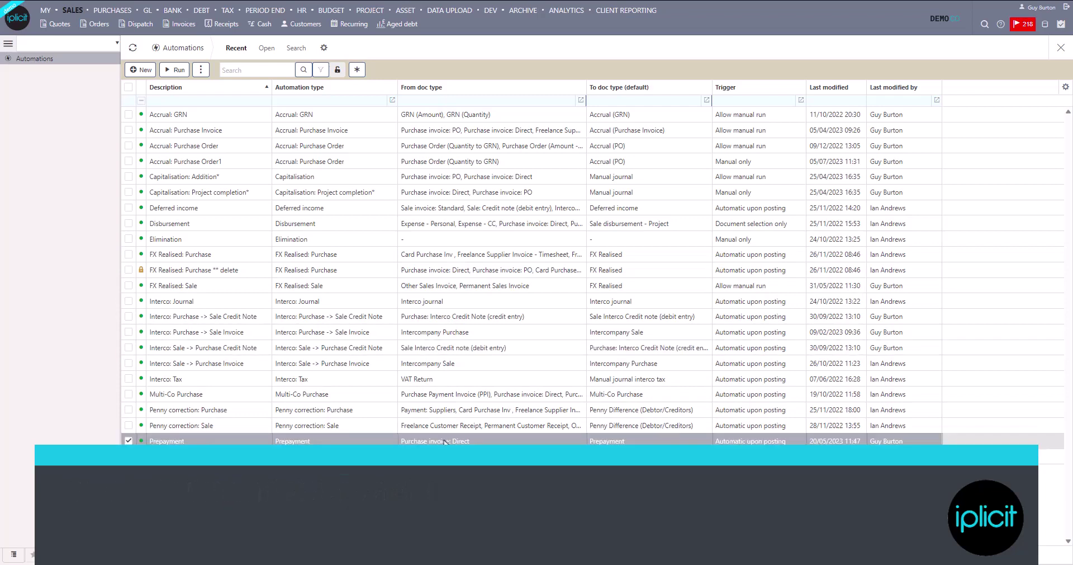
Step: Edit the Deferred income automation and check its source/target document types and mapping functions
{"action": "double_click", "coordinate": [439, 208]}
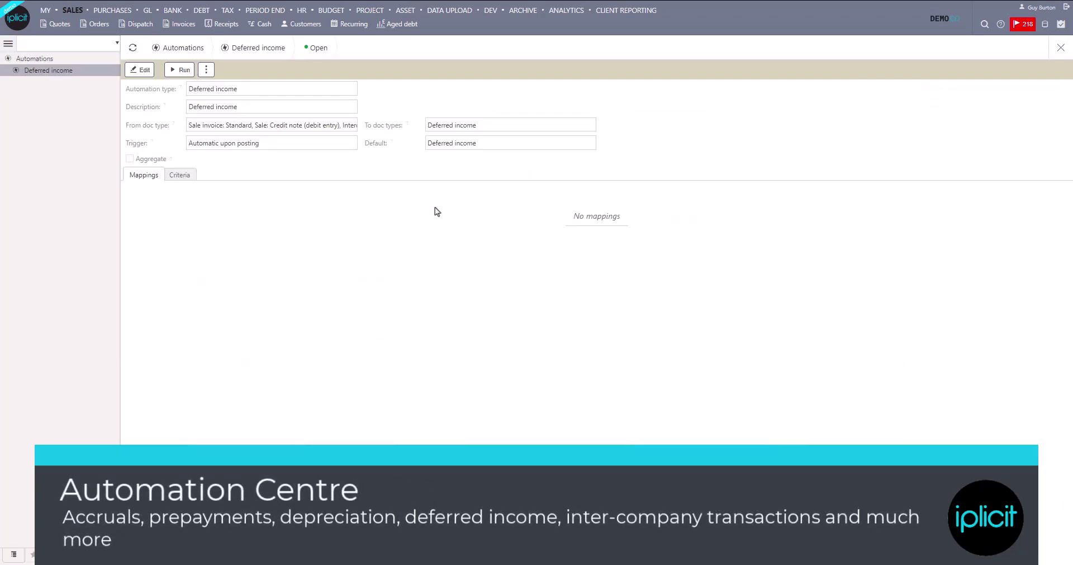
{"action": "left_click", "coordinate": [139, 70]}
{"action": "left_click", "coordinate": [318, 126]}
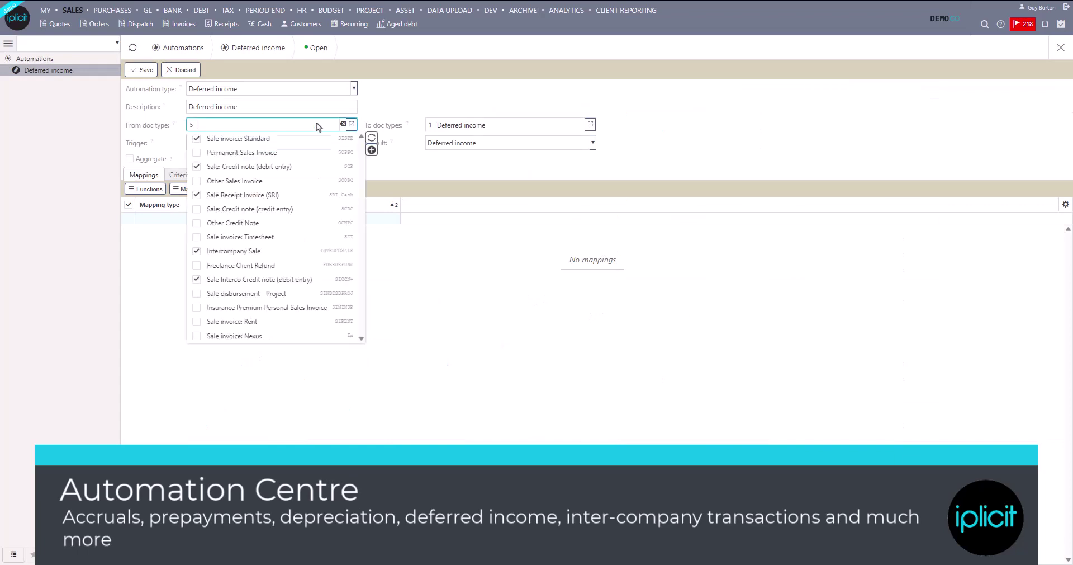
{"action": "left_click", "coordinate": [515, 125]}
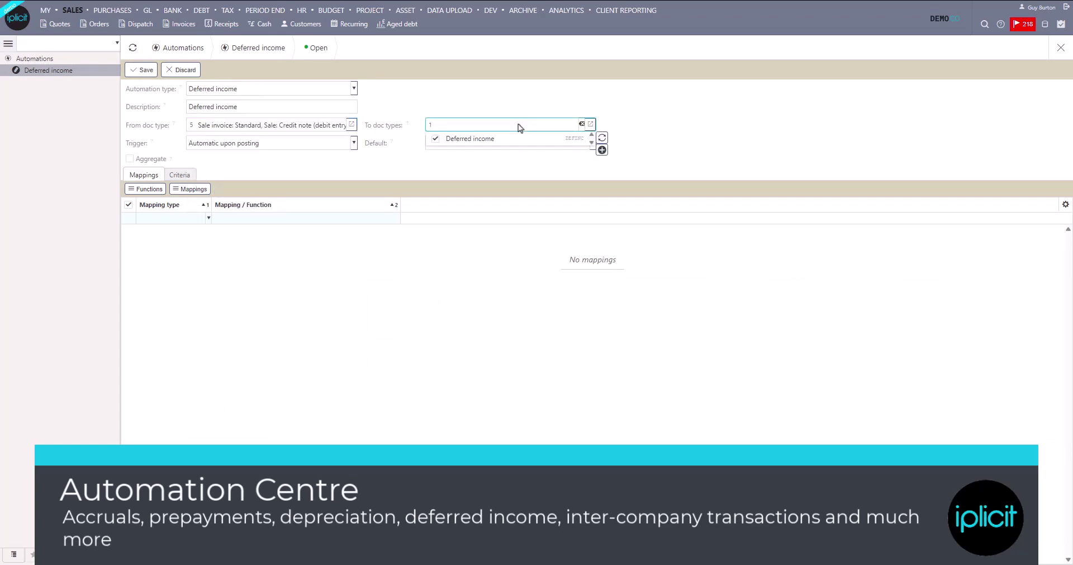
{"action": "left_click", "coordinate": [146, 189]}
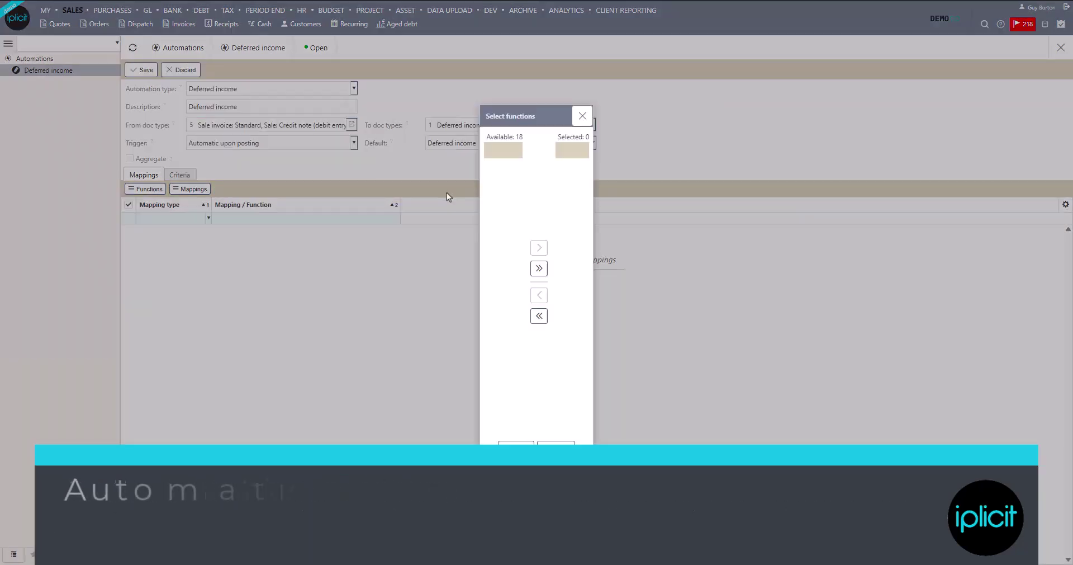
{"action": "left_click", "coordinate": [847, 115]}
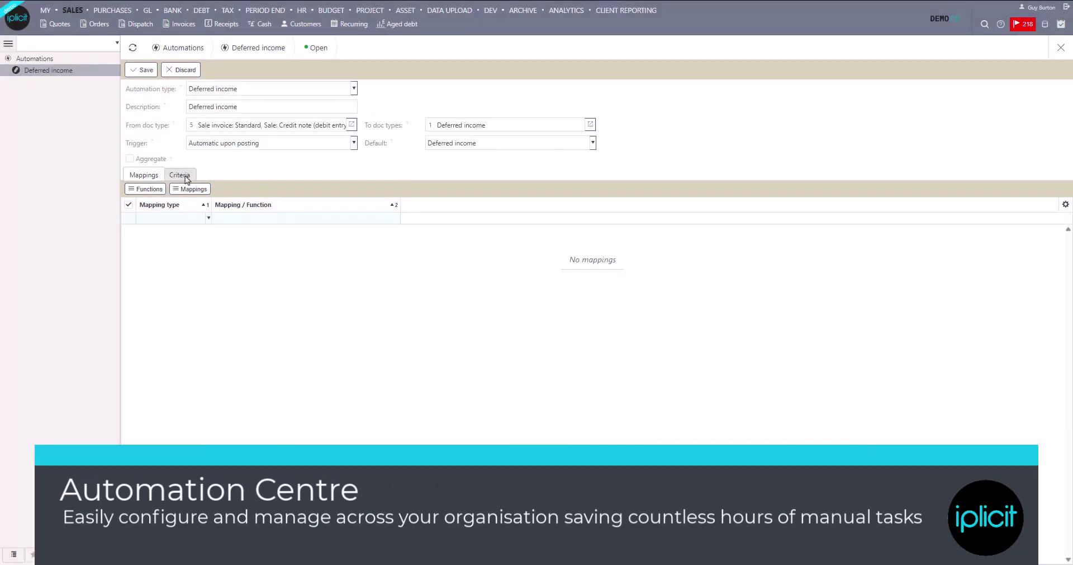
Step: Review the Deferred Income criteria: end date, legal entities, customers and trigger options
{"action": "left_click", "coordinate": [180, 175]}
{"action": "left_click", "coordinate": [342, 239]}
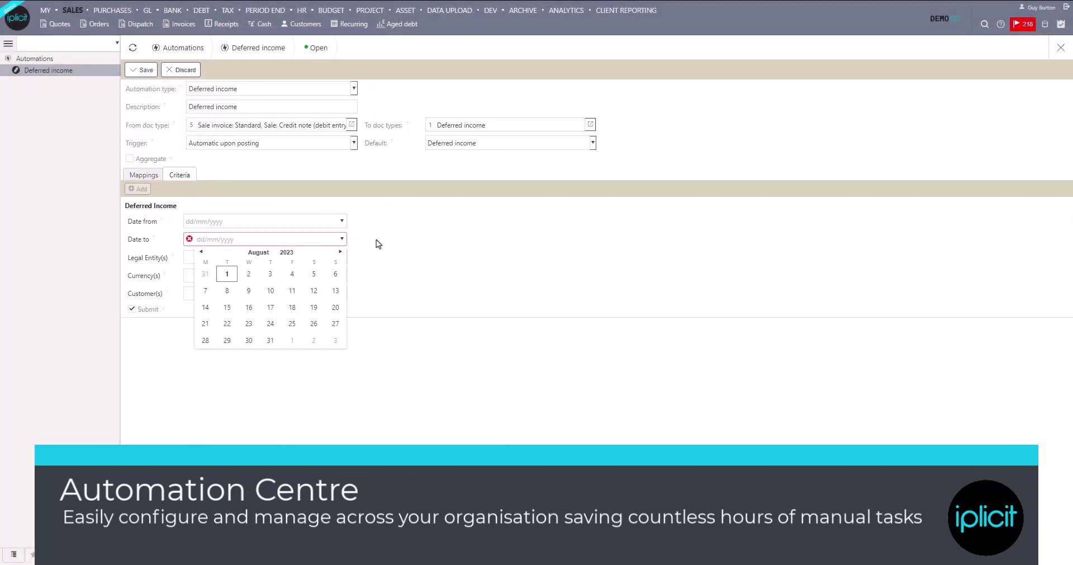
{"action": "left_click", "coordinate": [324, 258]}
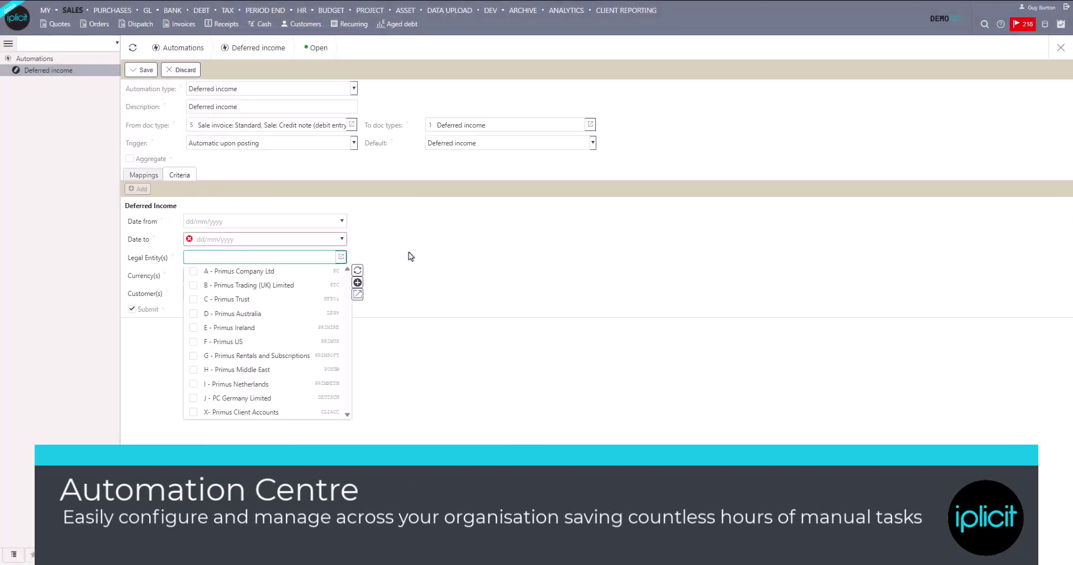
{"action": "left_click", "coordinate": [304, 296]}
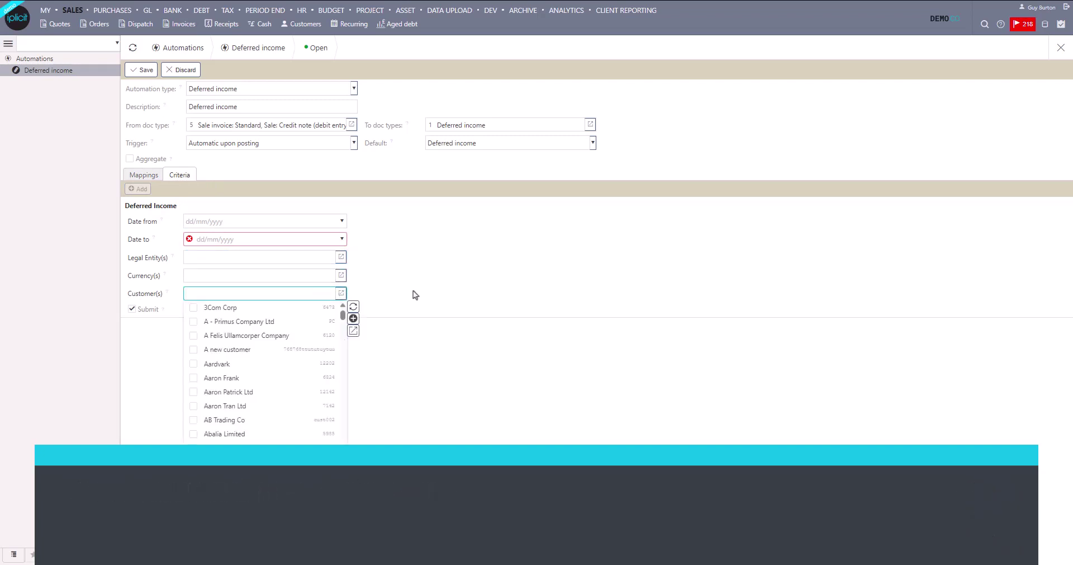
{"action": "left_click", "coordinate": [416, 294]}
{"action": "left_click", "coordinate": [304, 142]}
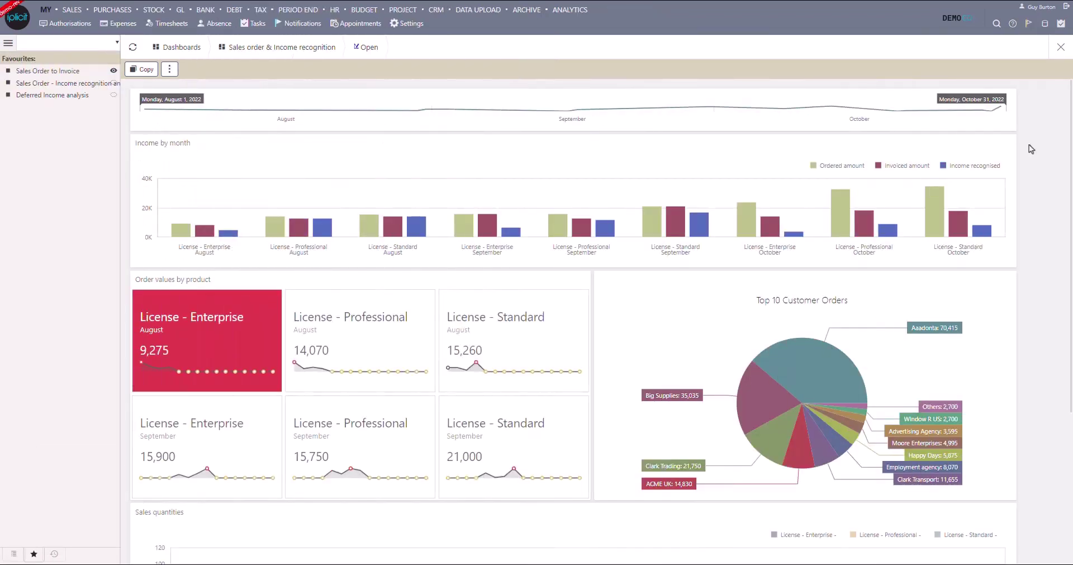
Step: Filter the dashboard to Aadonta, start the date range at 1 September 2022, then open the Income recognition enquiry
{"action": "scroll", "coordinate": [1029, 146], "scroll_direction": "down", "scroll_amount": 4}
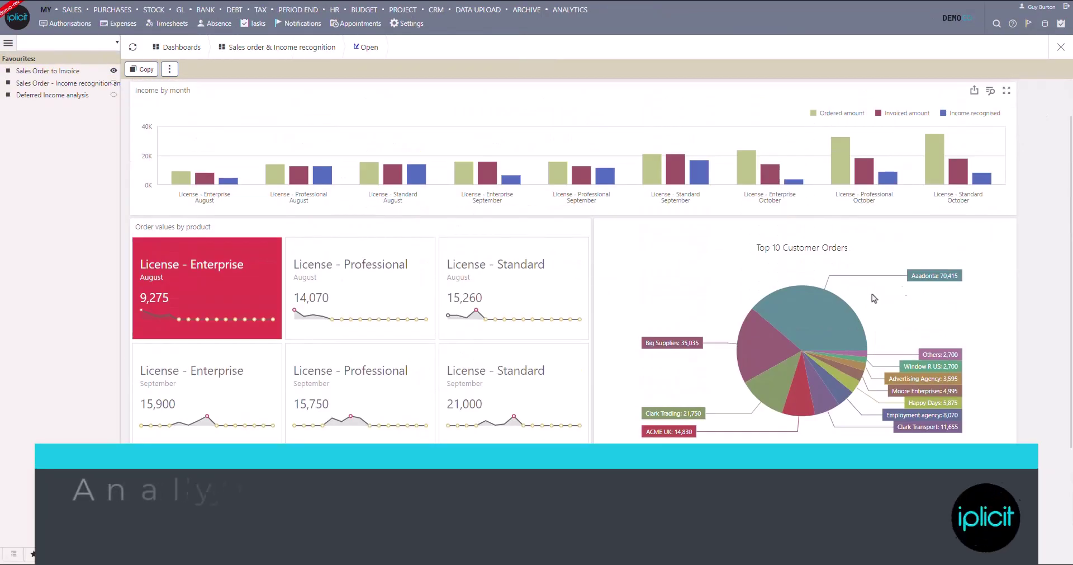
{"action": "mouse_move", "coordinate": [760, 339]}
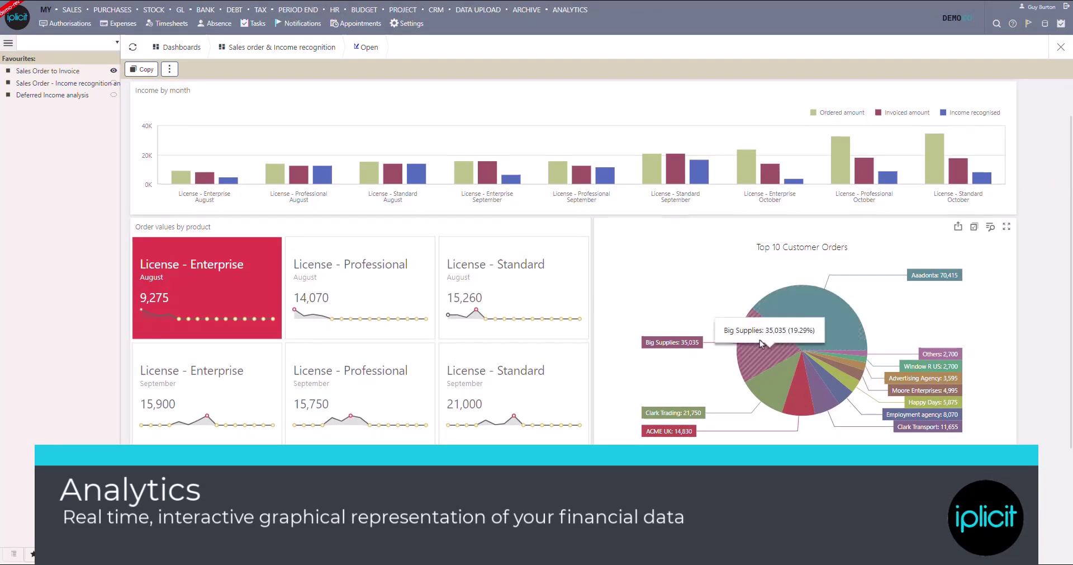
{"action": "left_click", "coordinate": [838, 325]}
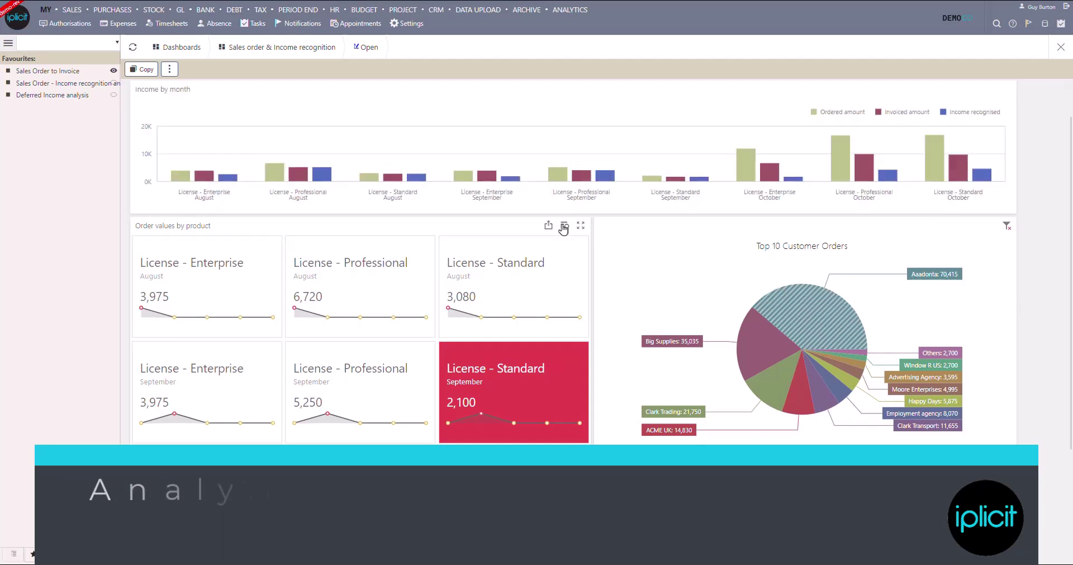
{"action": "left_click", "coordinate": [581, 225]}
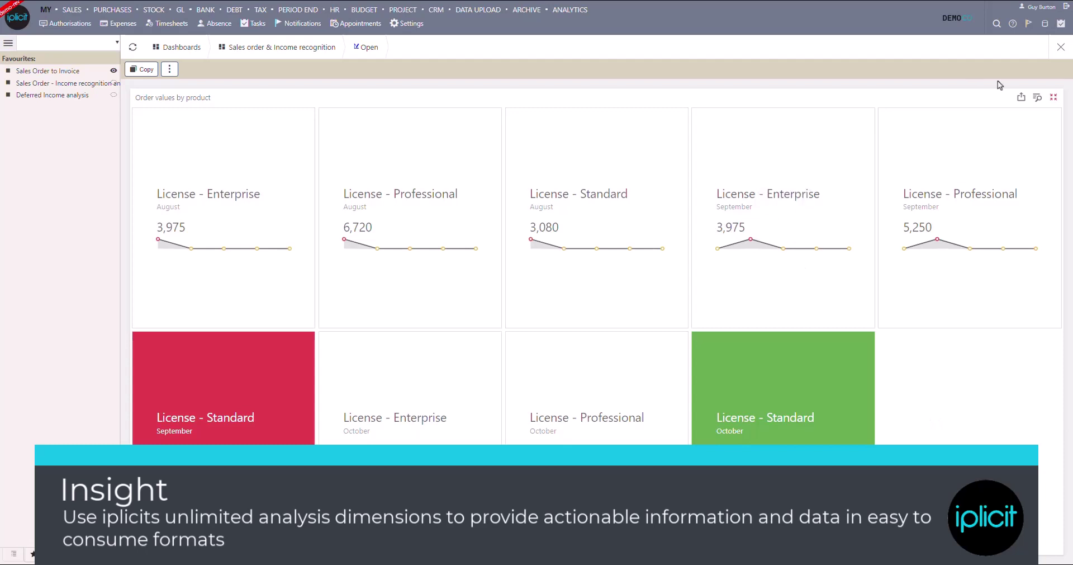
{"action": "left_click", "coordinate": [1054, 98]}
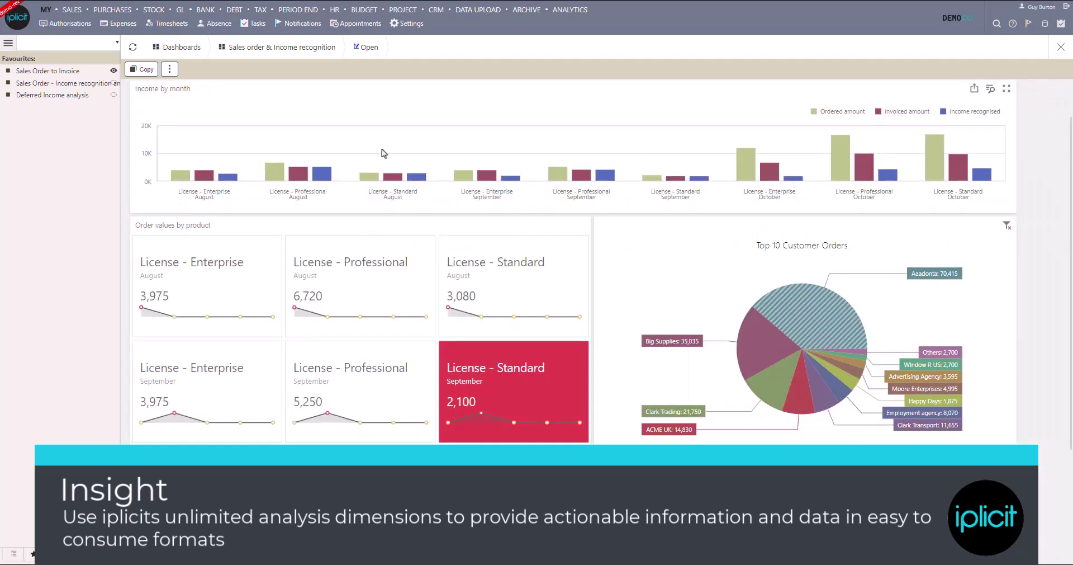
{"action": "left_click_drag", "start_coordinate": [154, 116], "coordinate": [432, 111]}
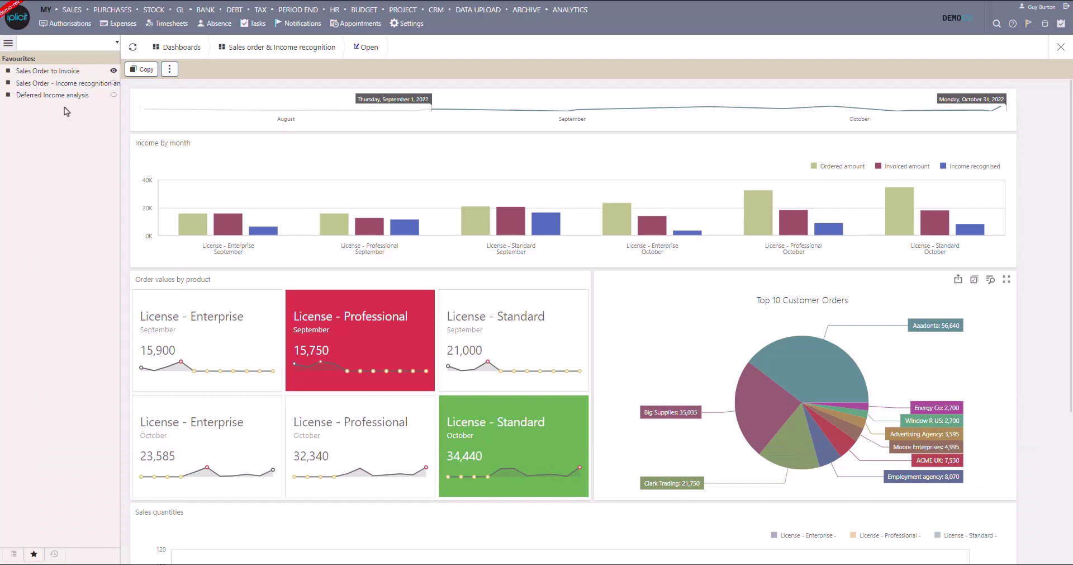
{"action": "left_click", "coordinate": [59, 83]}
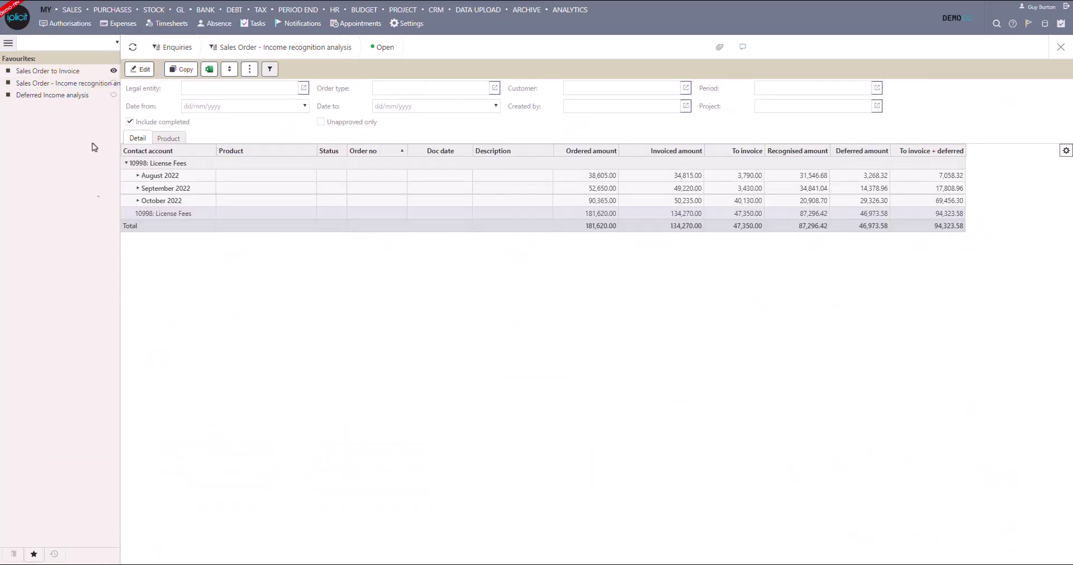
Step: Expand August 2022 and the ACME UK and Happy Days order lines
{"action": "left_click", "coordinate": [137, 175]}
{"action": "left_click", "coordinate": [150, 189]}
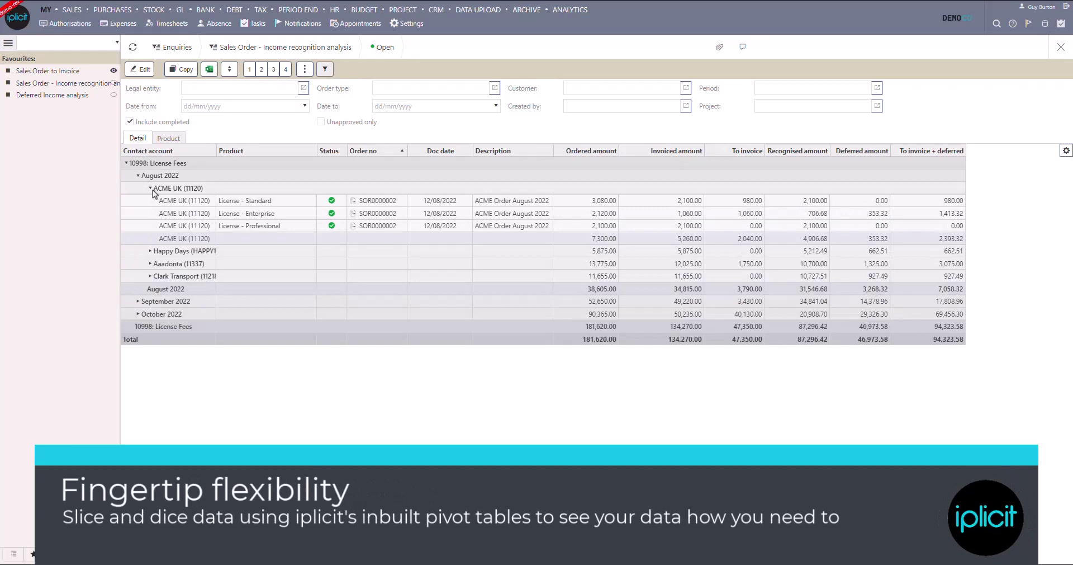
{"action": "left_click", "coordinate": [151, 251]}
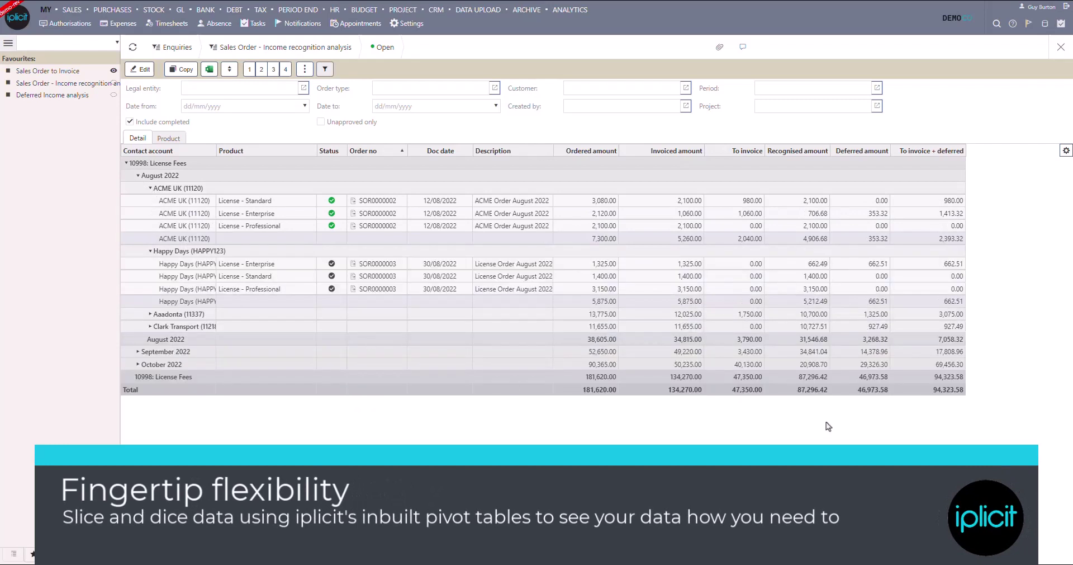
Step: Add Doc class as a column grouping and view the enquiry grouped by Product
{"action": "left_click", "coordinate": [1066, 150]}
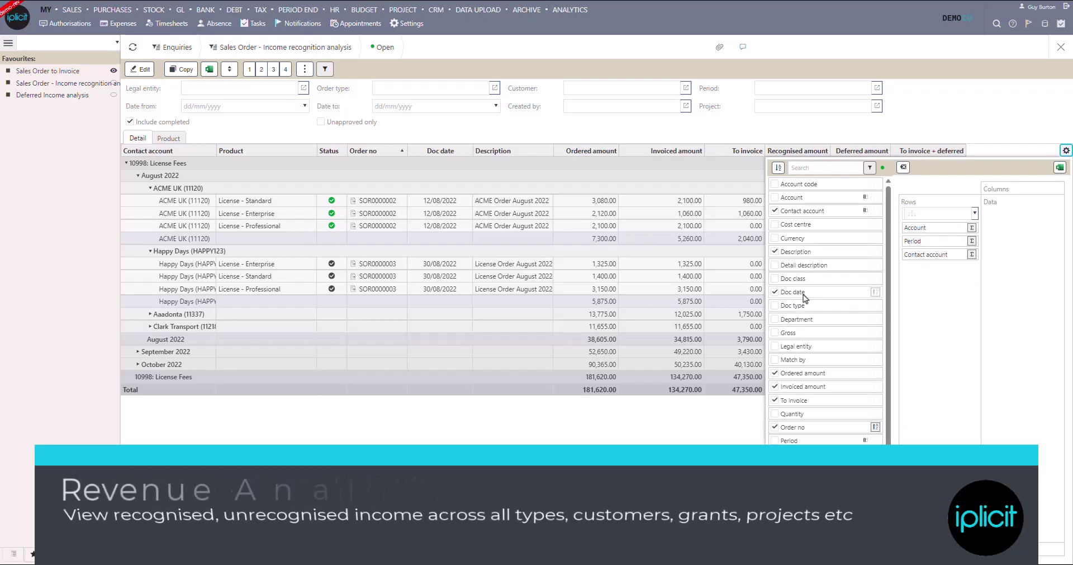
{"action": "left_click_drag", "start_coordinate": [797, 280], "coordinate": [1028, 184]}
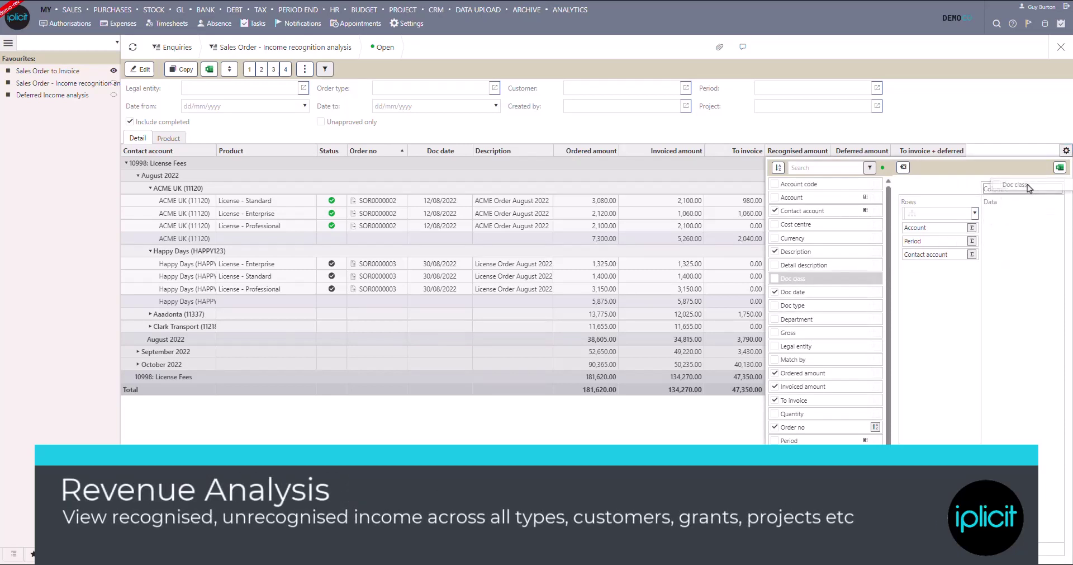
{"action": "left_click", "coordinate": [1066, 151]}
{"action": "left_click", "coordinate": [169, 138]}
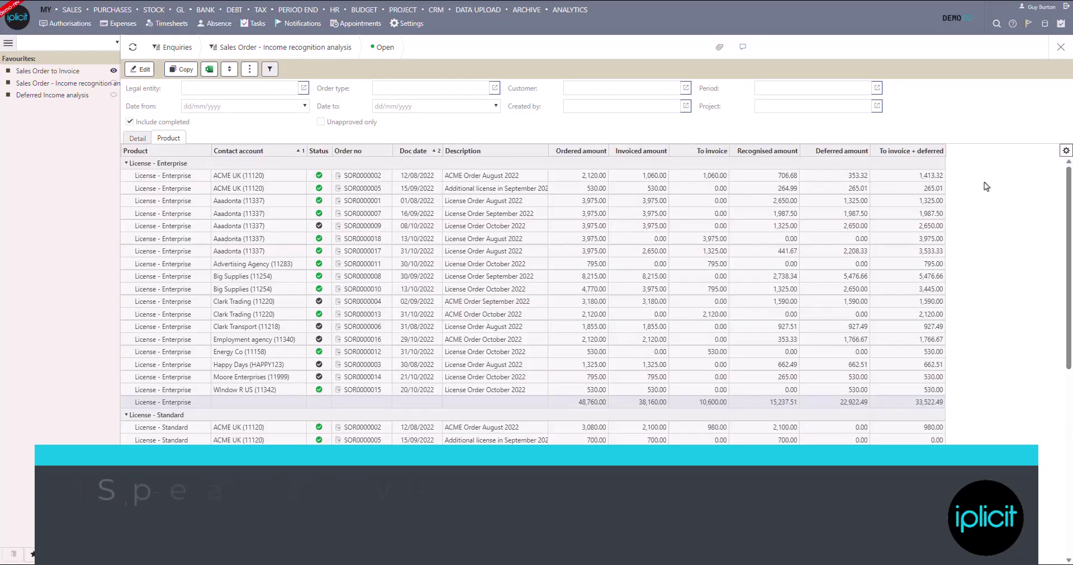
Step: Group the Product view's rows by Account, then swap Account for Contact account above Product
{"action": "left_click", "coordinate": [1066, 150]}
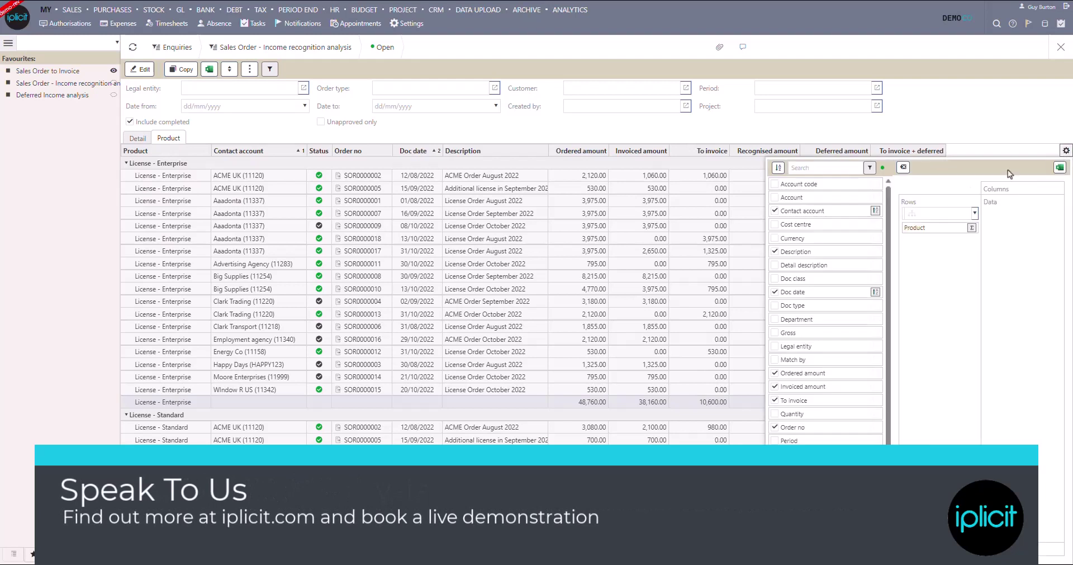
{"action": "left_click_drag", "start_coordinate": [805, 196], "coordinate": [913, 226]}
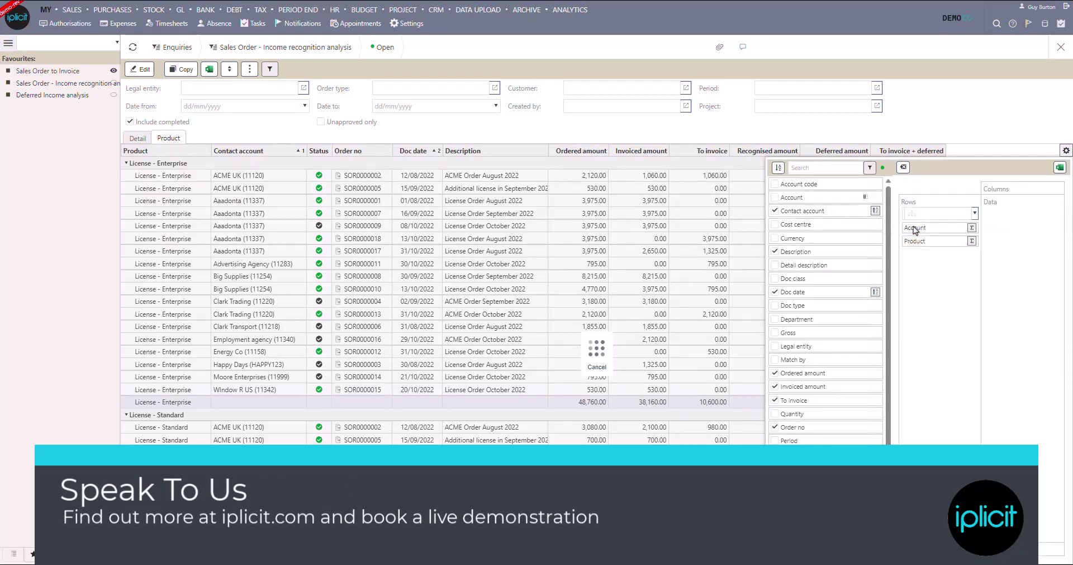
{"action": "left_click", "coordinate": [1066, 150]}
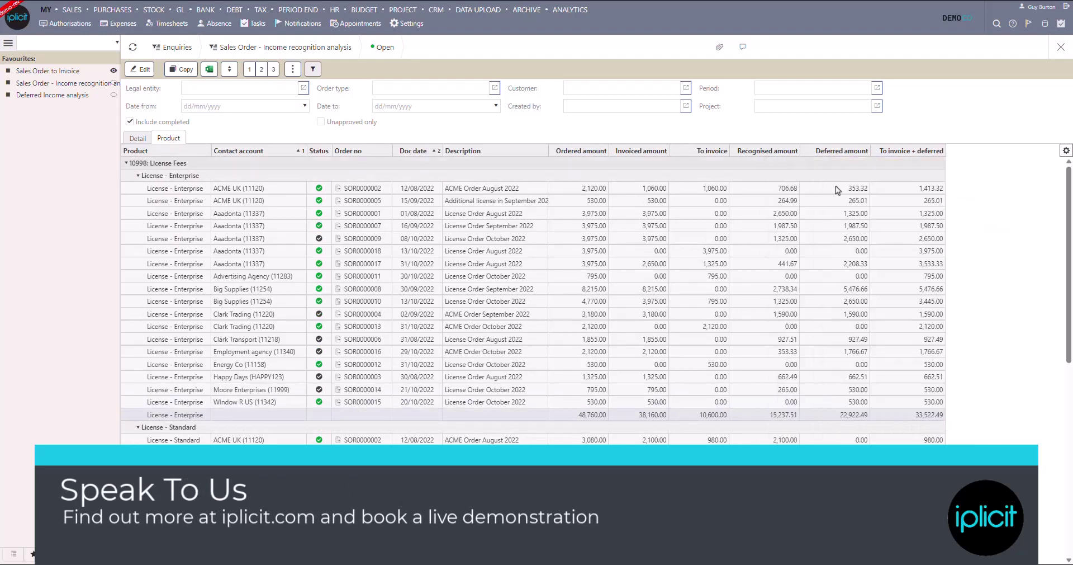
{"action": "left_click", "coordinate": [126, 163]}
{"action": "left_click", "coordinate": [126, 163]}
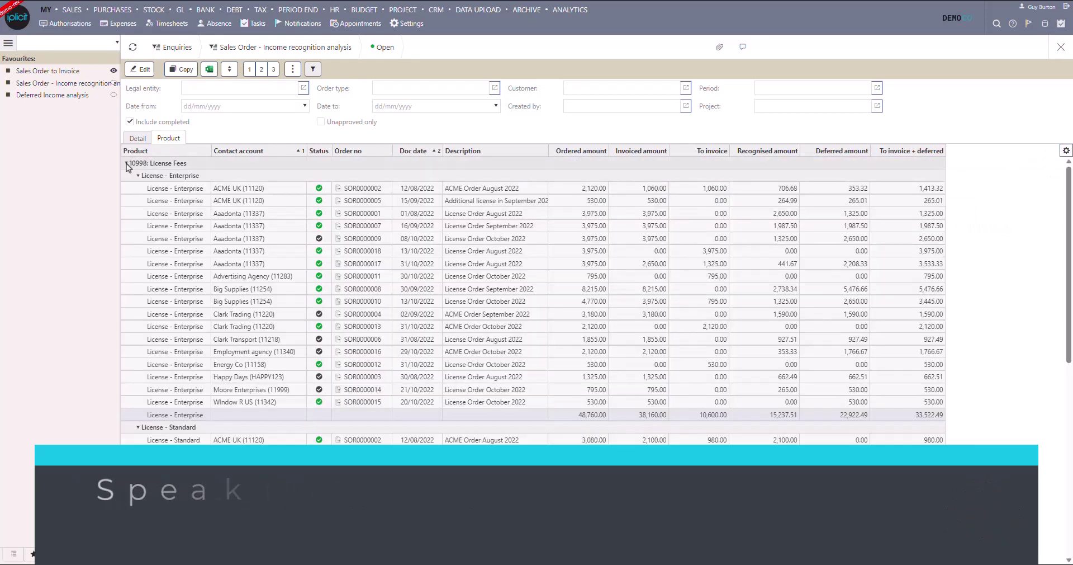
{"action": "left_click", "coordinate": [1066, 151]}
{"action": "mouse_move", "coordinate": [923, 228]}
{"action": "left_mouse_down"}
{"action": "mouse_move", "coordinate": [796, 226]}
{"action": "mouse_move", "coordinate": [922, 226]}
{"action": "left_mouse_up"}
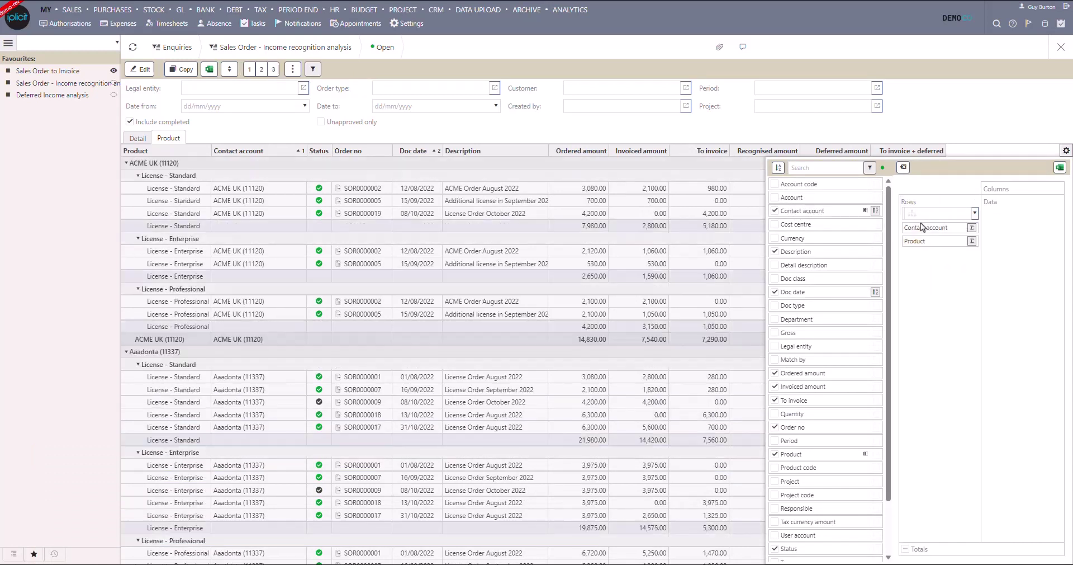